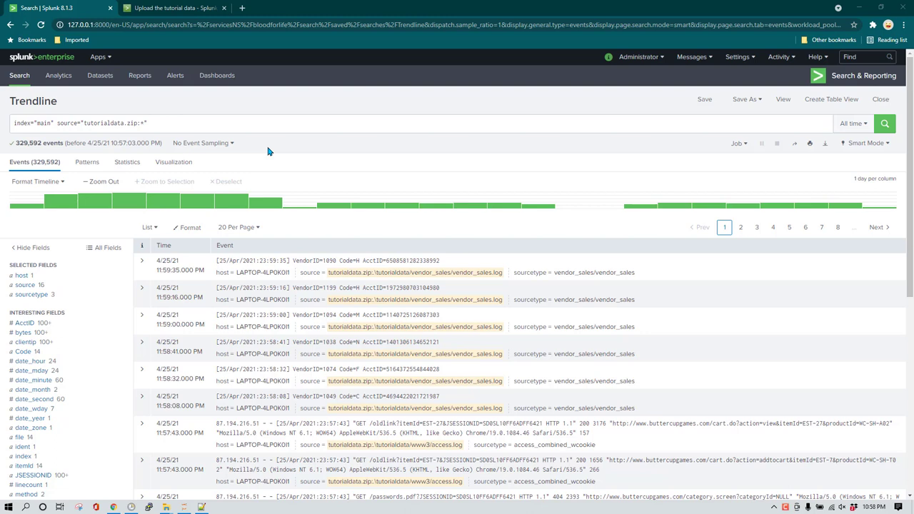
Read through the Splunk Docs "Upload the tutorial data" instructions for the Add Data wizard, and close that page.
scroll(159, 285, "down", 2)
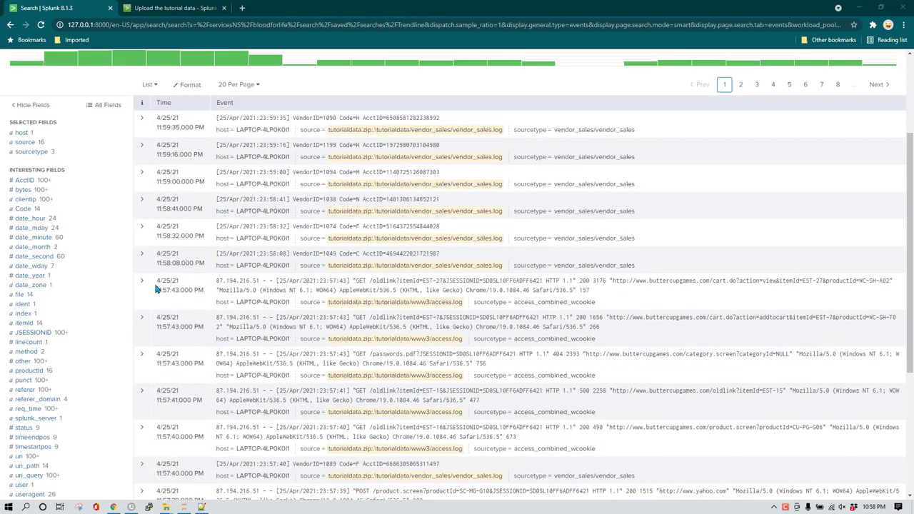
scroll(202, 121, "up", 3)
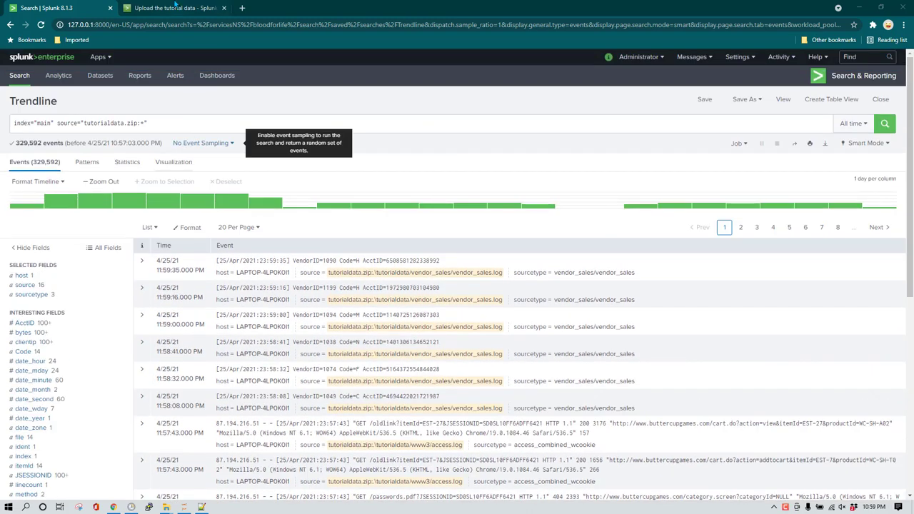
key("ctrl+Tab")
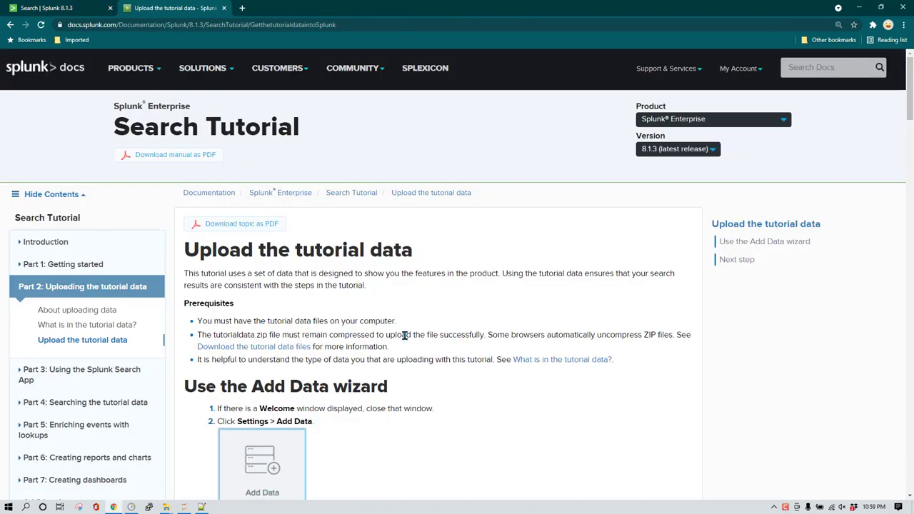
scroll(389, 338, "down", 1)
scroll(389, 338, "down", 2)
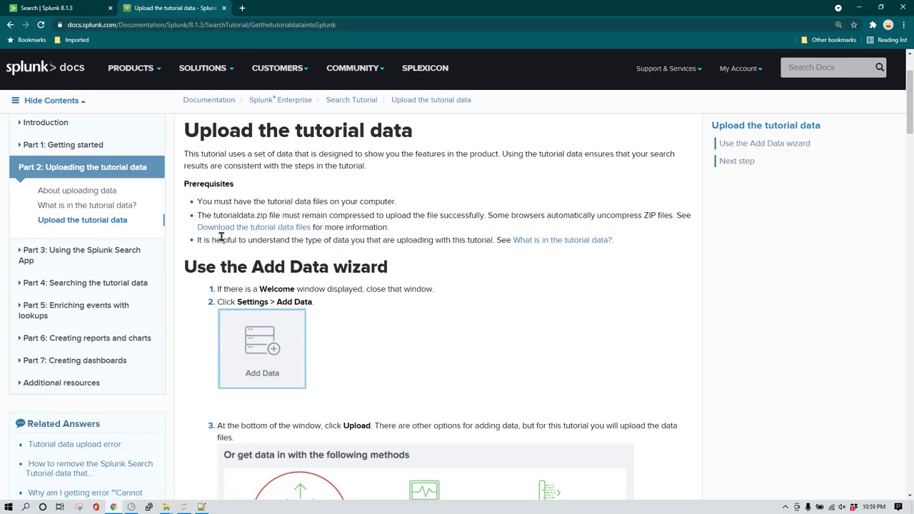
scroll(326, 230, "up", 2)
scroll(388, 178, "down", 2)
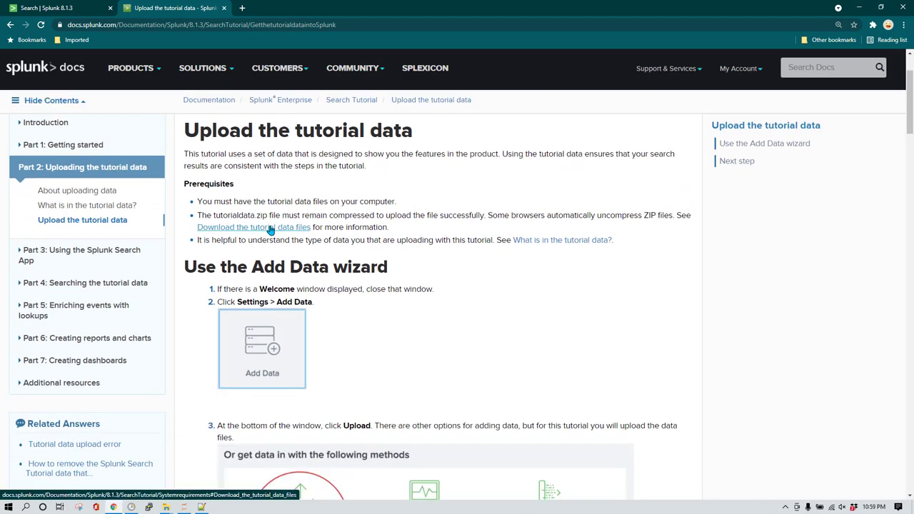
scroll(367, 219, "down", 2)
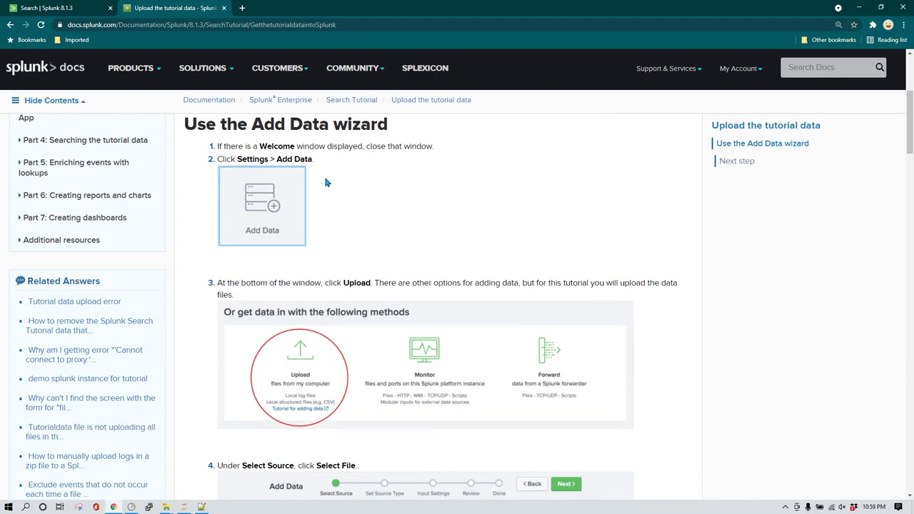
scroll(366, 219, "down", 7)
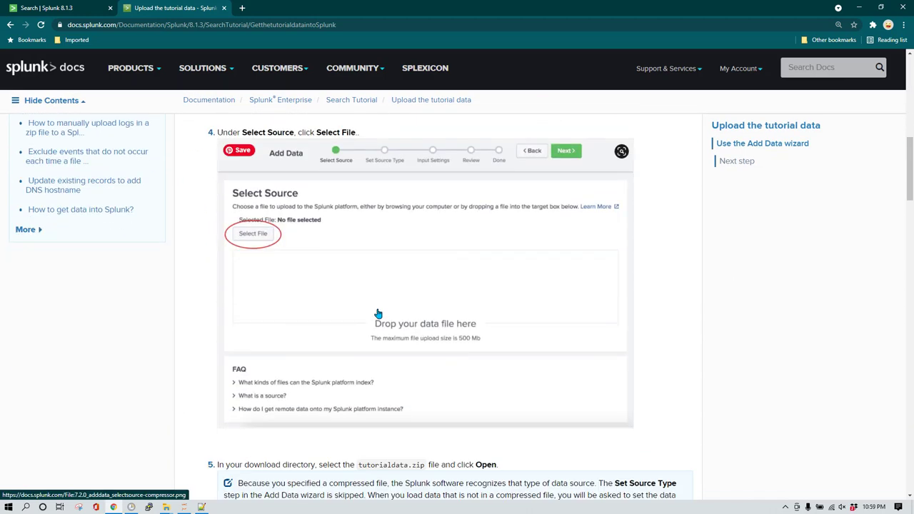
scroll(378, 316, "down", 5)
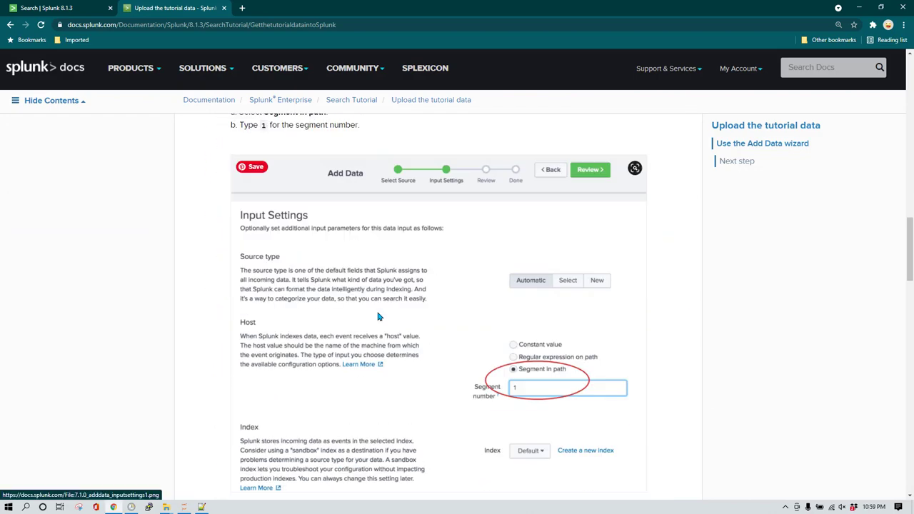
scroll(303, 301, "up", 1)
scroll(303, 301, "up", 13)
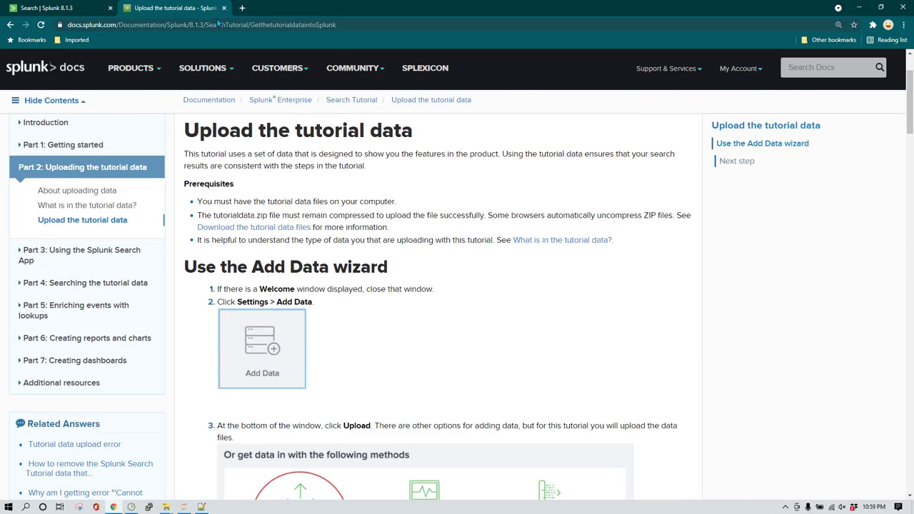
left_click(224, 8)
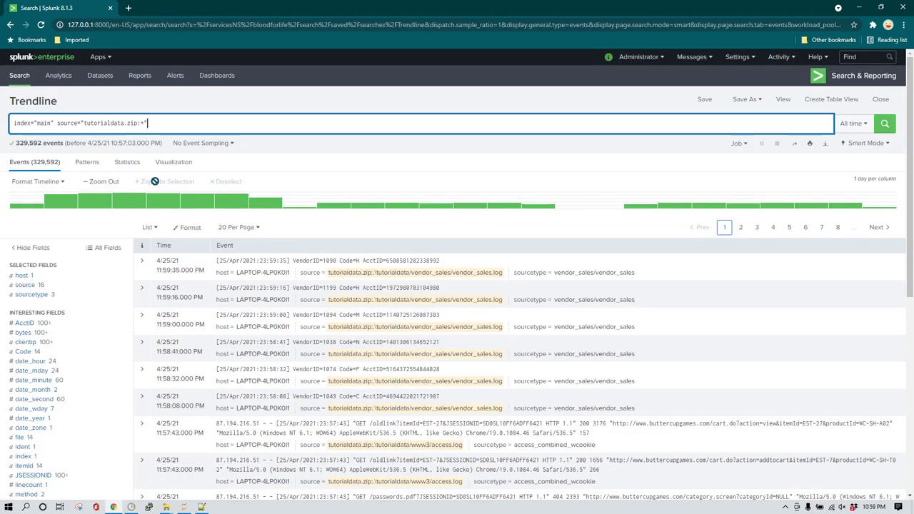
Open the value summary of the status field from the interesting fields of the Trendline search.
scroll(112, 302, "down", 2)
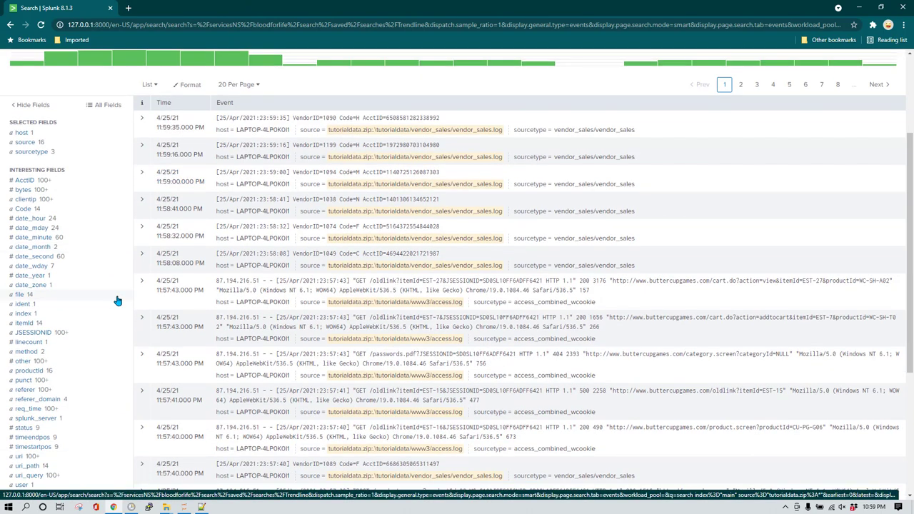
scroll(120, 314, "down", 1)
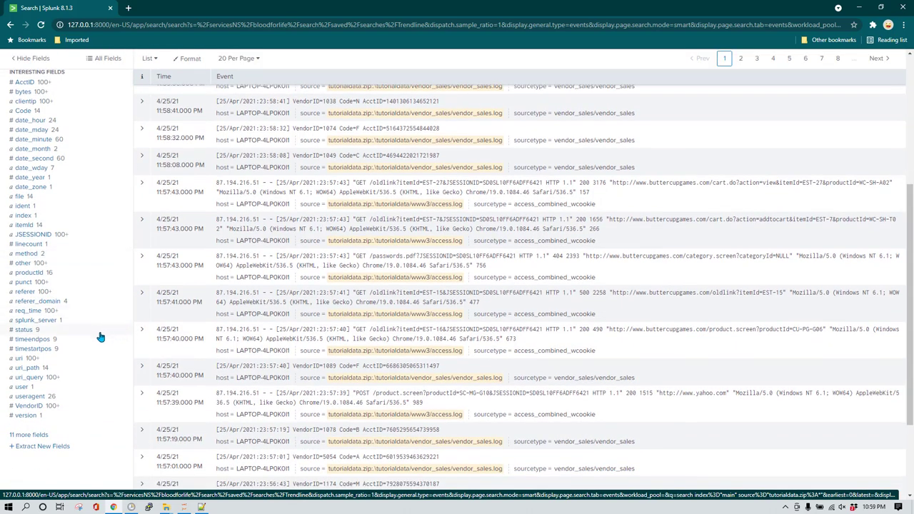
left_click(26, 330)
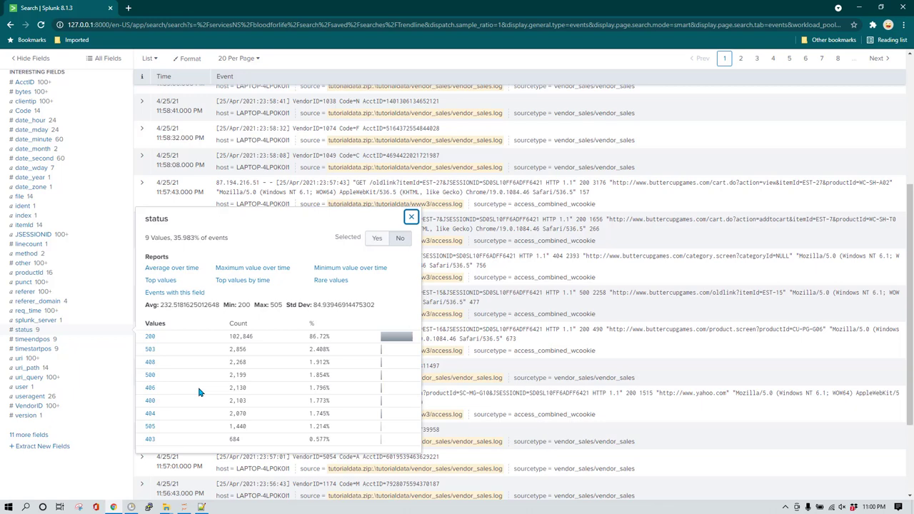
Search the web for "http response code with name csv" and open the HTTP Response Codes CSV snippet.
left_click(128, 8)
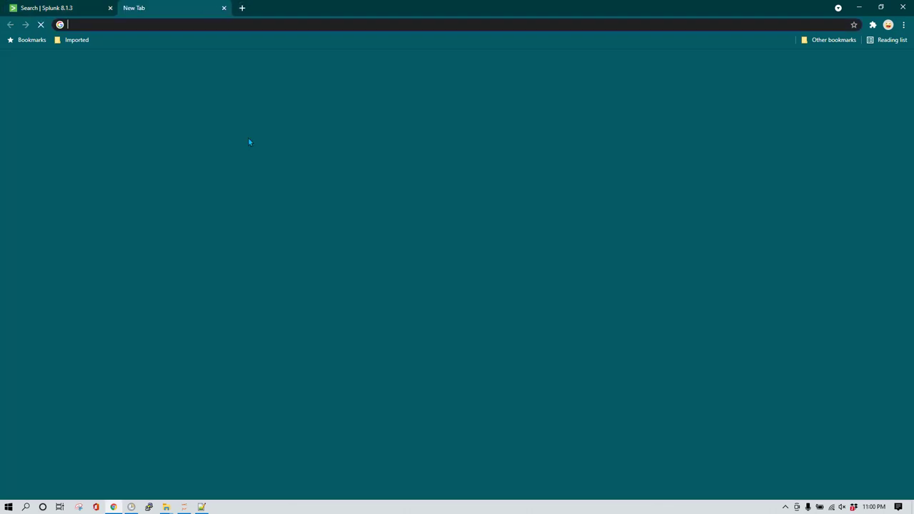
type("http")
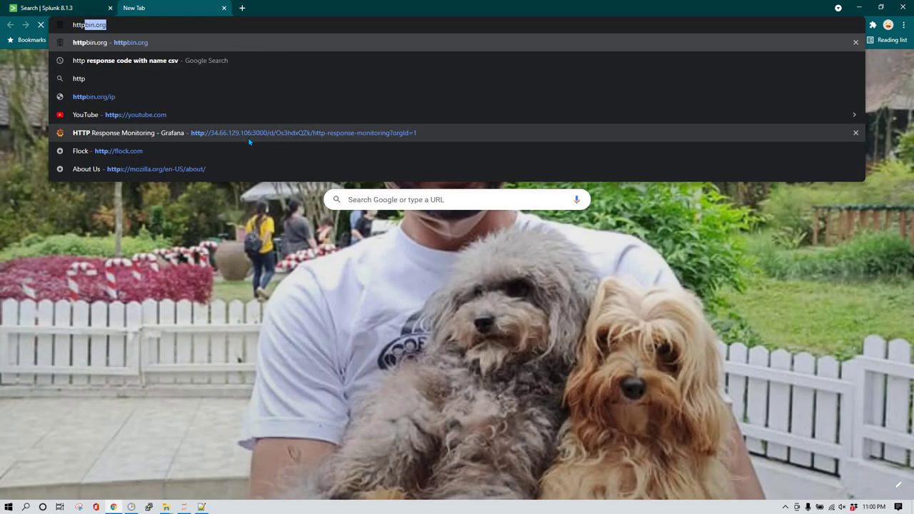
type(" respons")
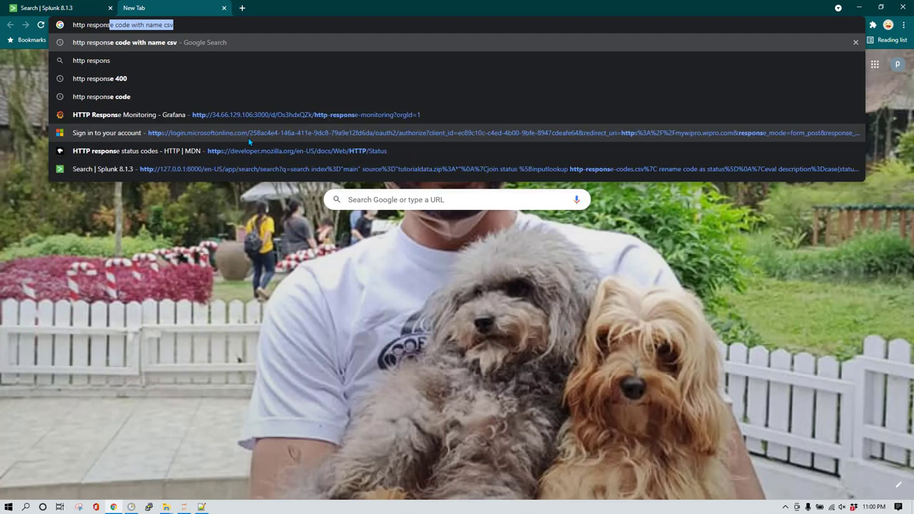
key("Return")
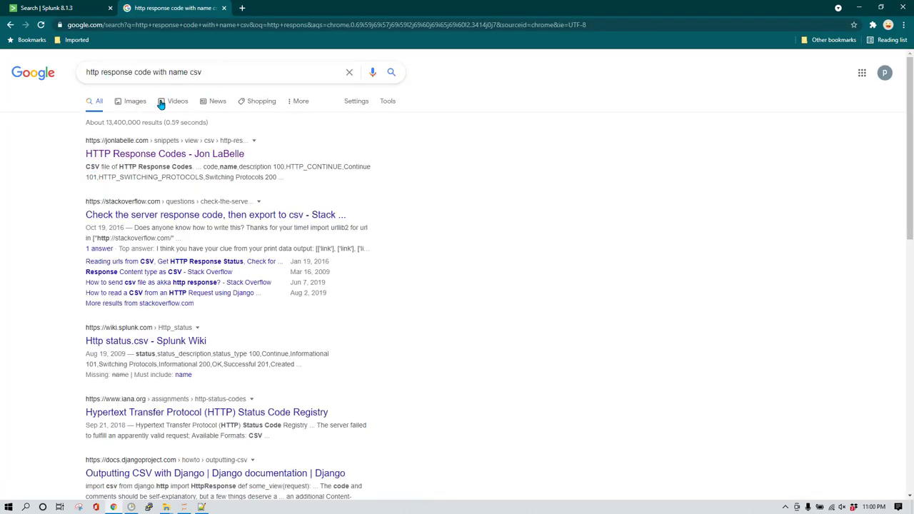
left_click(154, 158)
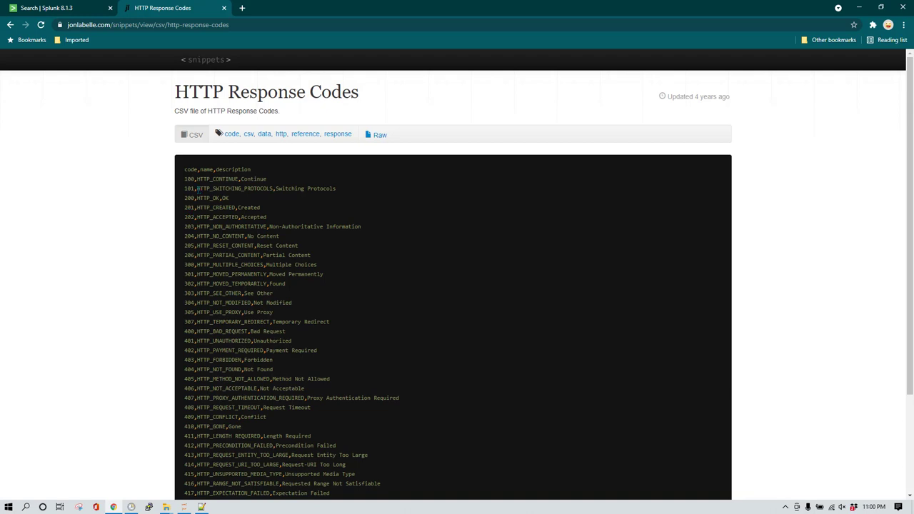
Examine the CSV list of HTTP response codes, including the entries for 200 and 404.
scroll(221, 322, "down", 6)
scroll(221, 322, "up", 6)
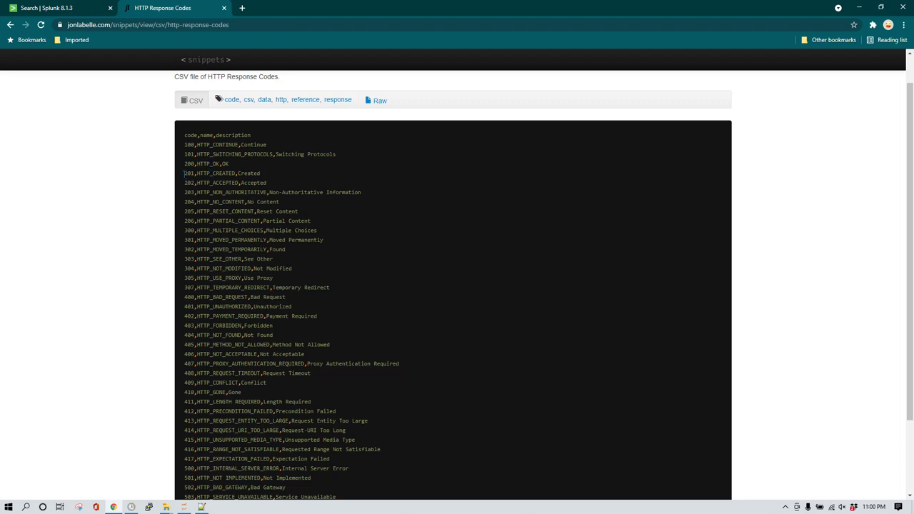
double_click(227, 164)
left_click_drag(184, 335, 287, 339)
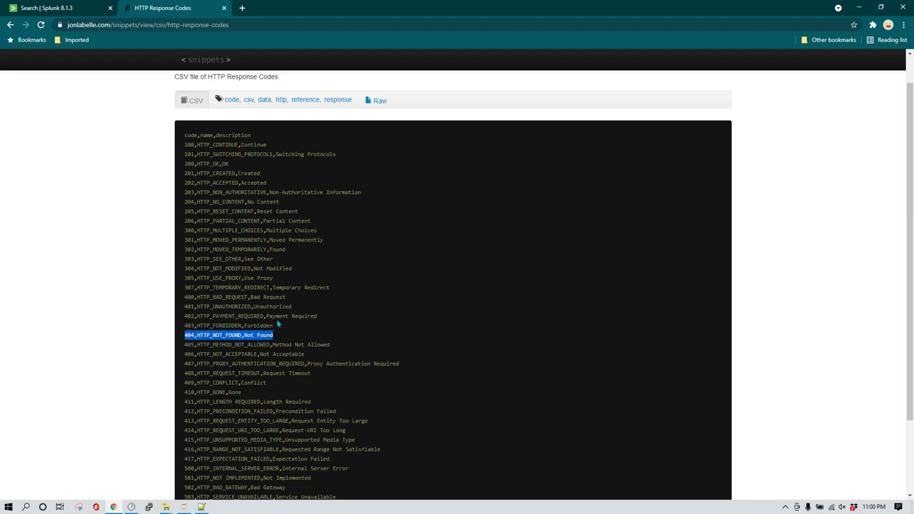
scroll(260, 338, "down", 2)
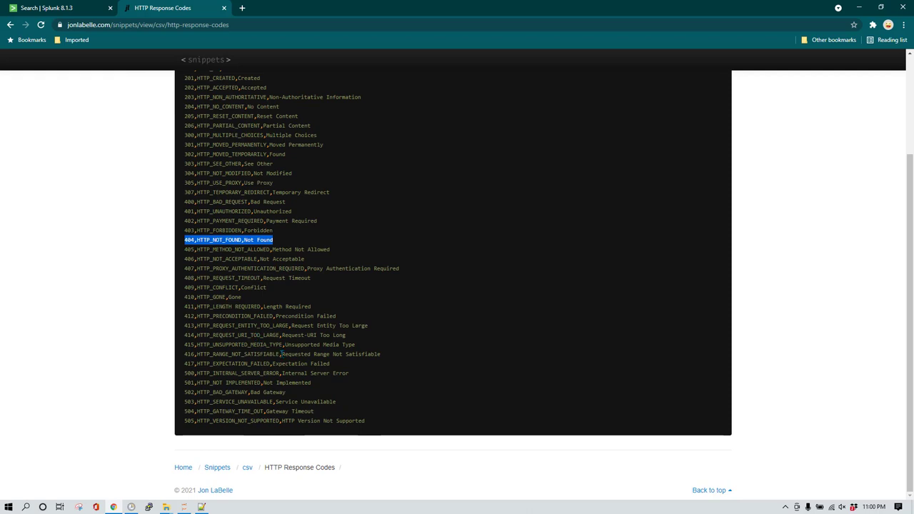
scroll(283, 354, "up", 3)
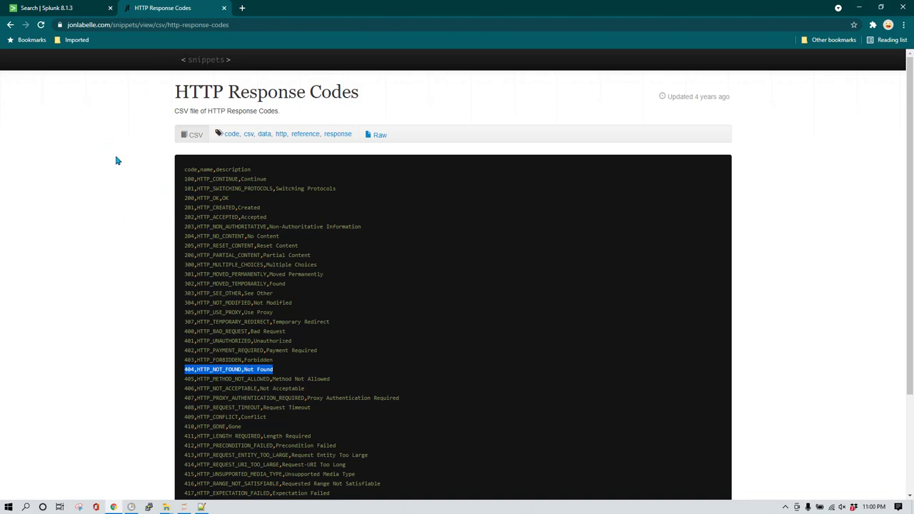
Return to the Splunk search, add "|stats count by status" on a new line of the query, and run it.
left_click(75, 7)
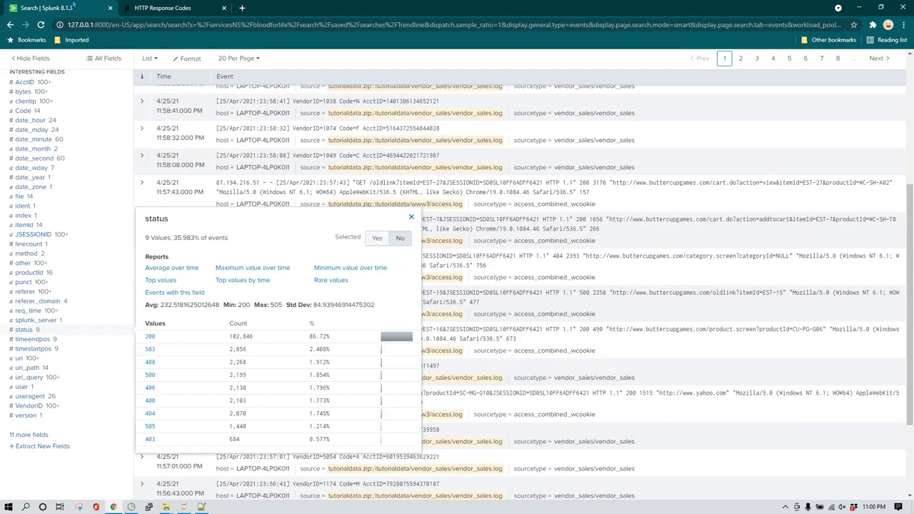
scroll(246, 182, "up", 3)
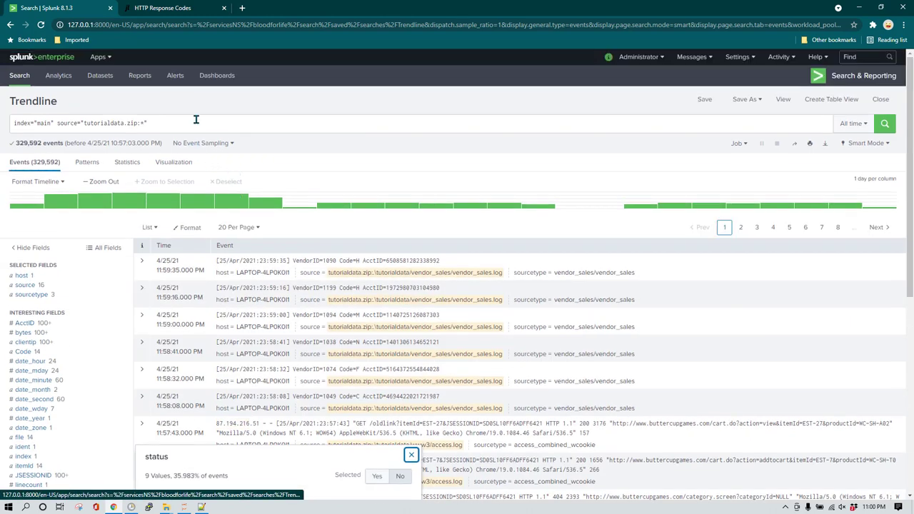
left_click(197, 119)
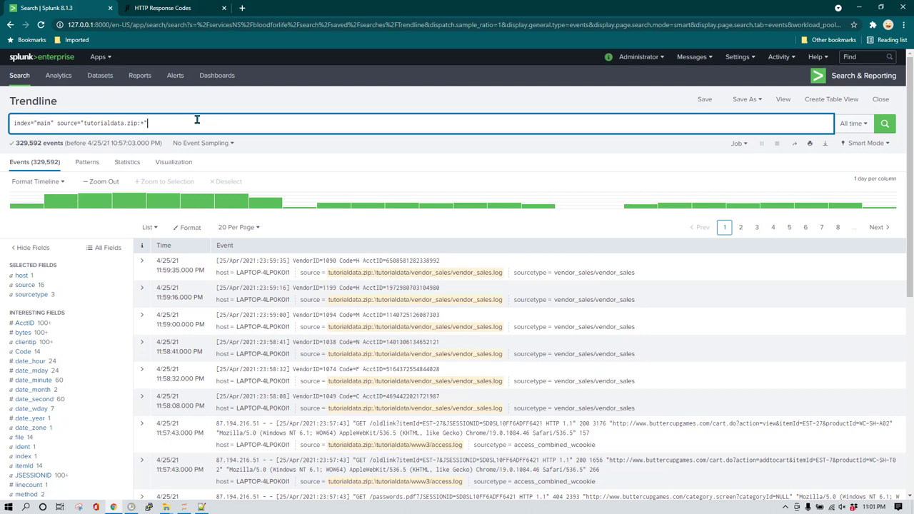
key("shift+Return")
type("|")
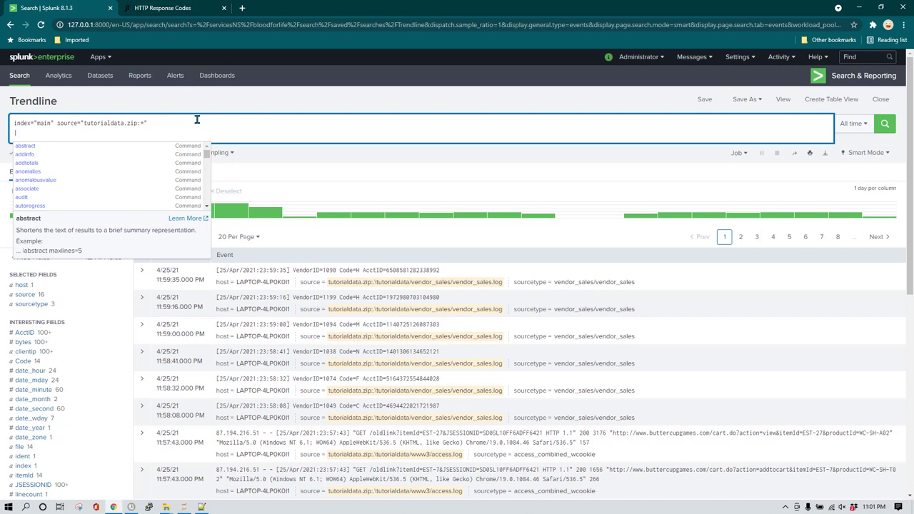
type("stat")
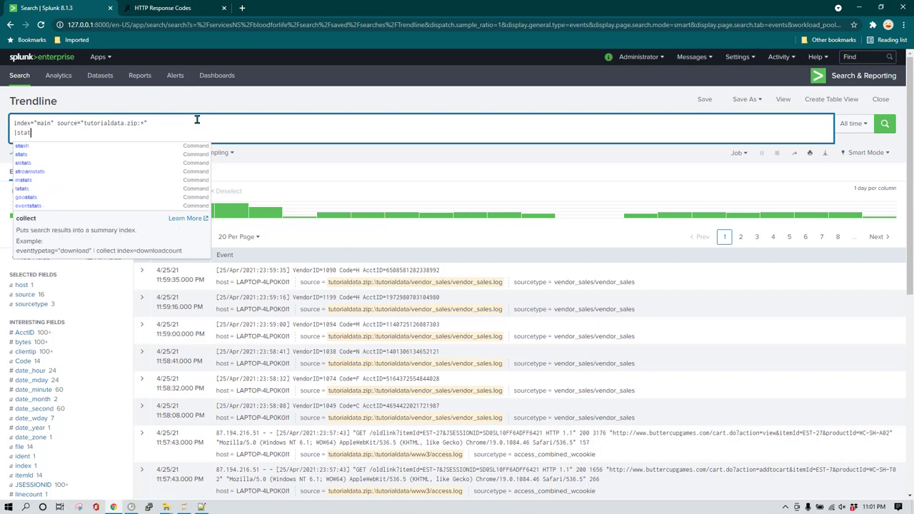
type("s cou")
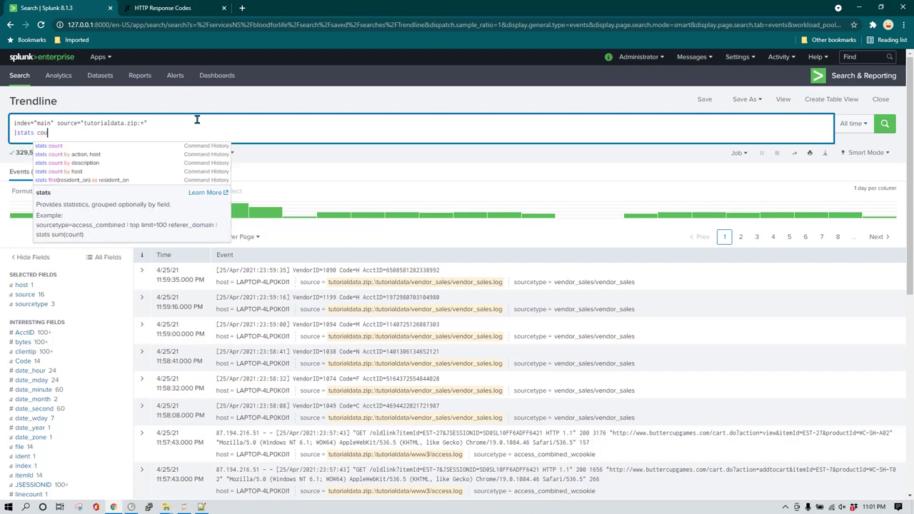
type("nt by status")
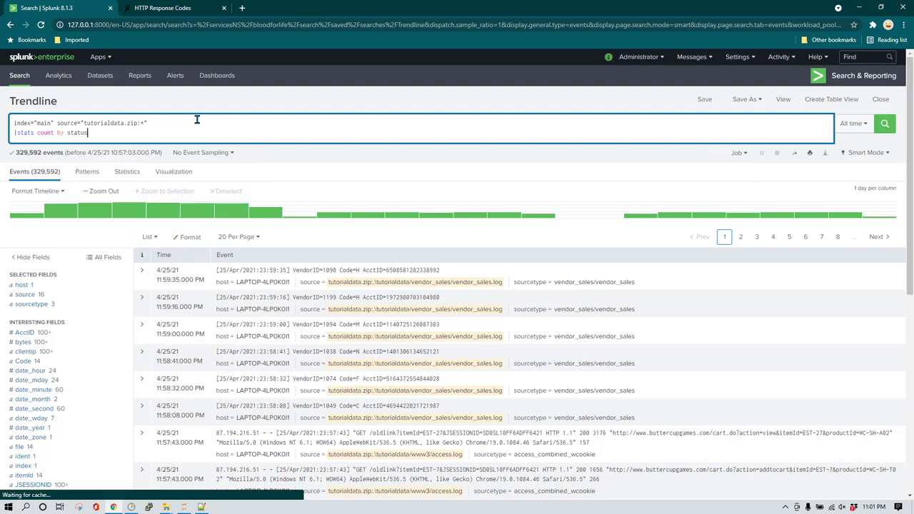
key("Return")
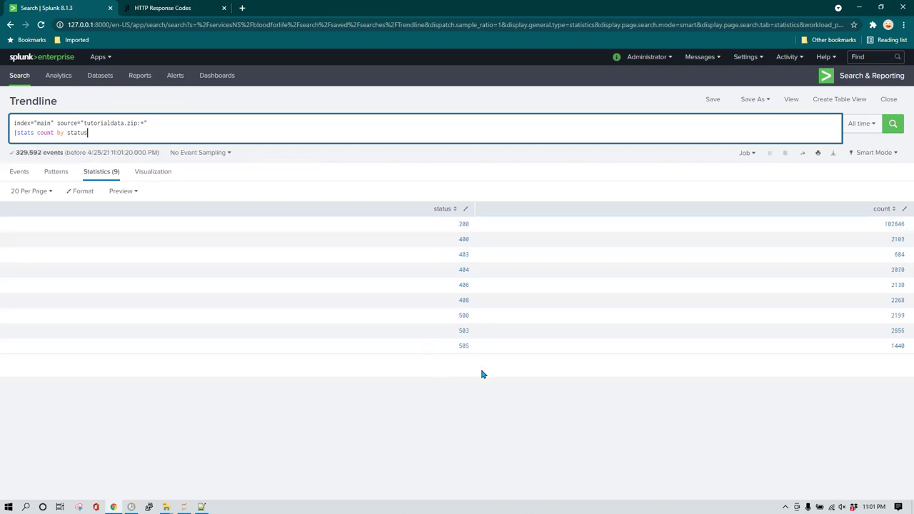
Insert an eval line above the stats command that defines description with an empty case() function.
left_click(212, 124)
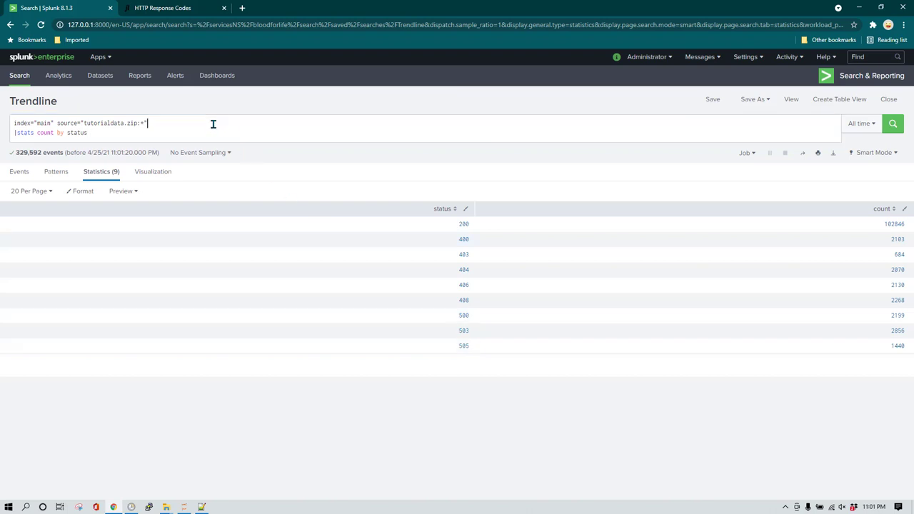
key("Return")
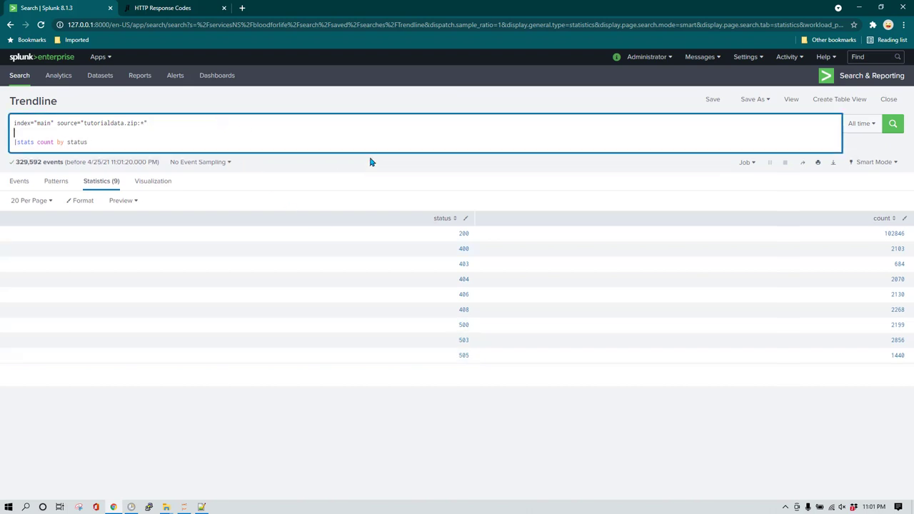
type("|")
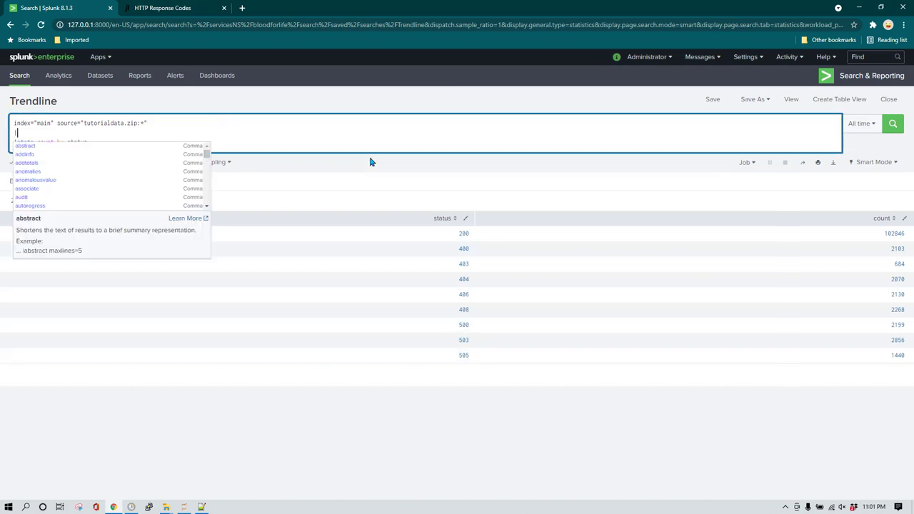
type("eval")
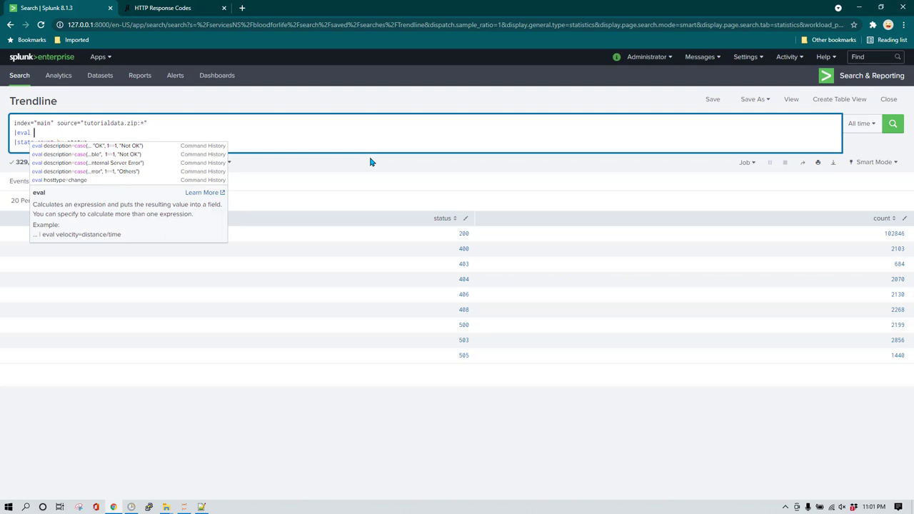
type(" status")
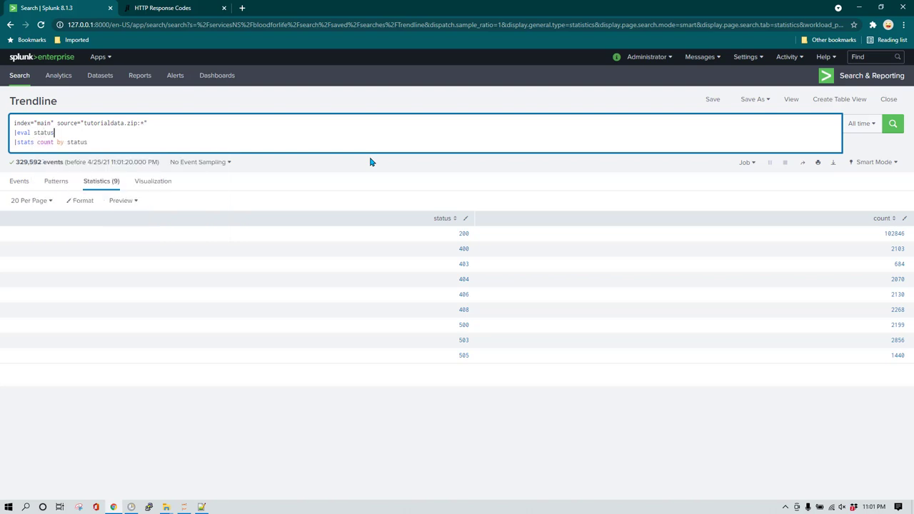
key("ctrl+BackSpace")
type("desc")
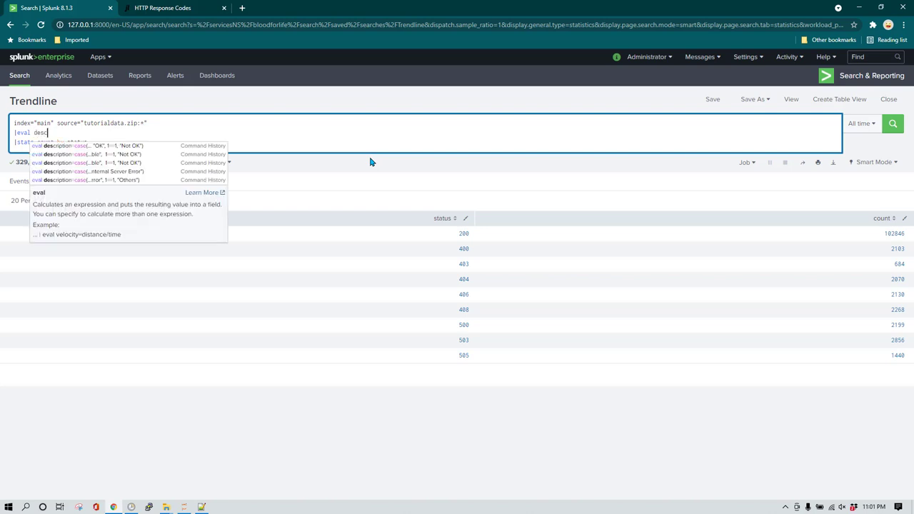
type("ription")
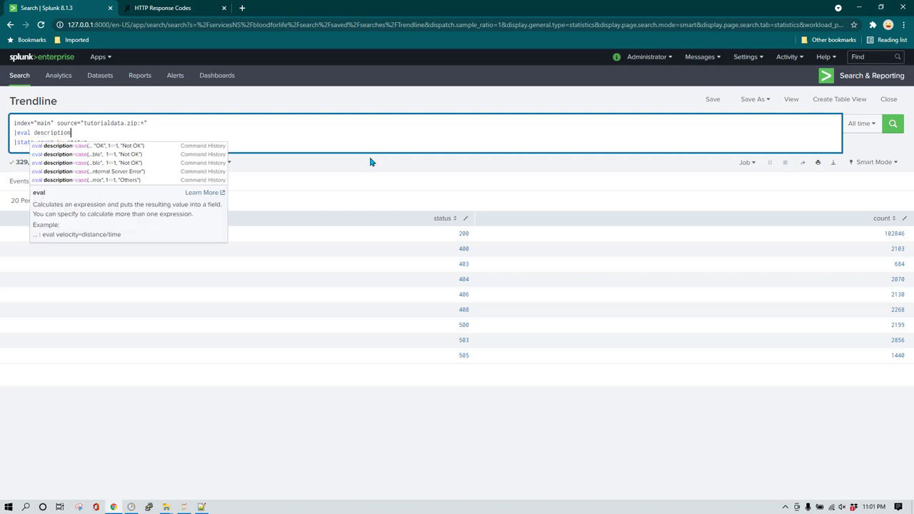
type("=case(0")
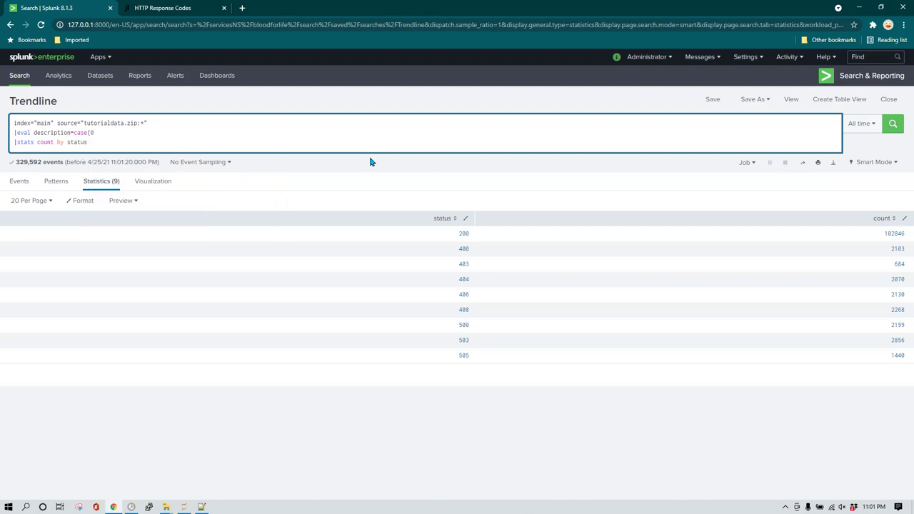
key("BackSpace")
type(")")
Fill the case function with the condition status == 200 and the value "OK", followed by status as the next argument.
type("stats==")
key("BackSpace")
key("BackSpace")
type("== 200,")
type("tat")
type("s")
key("End")
key("BackSpace")
type("u")
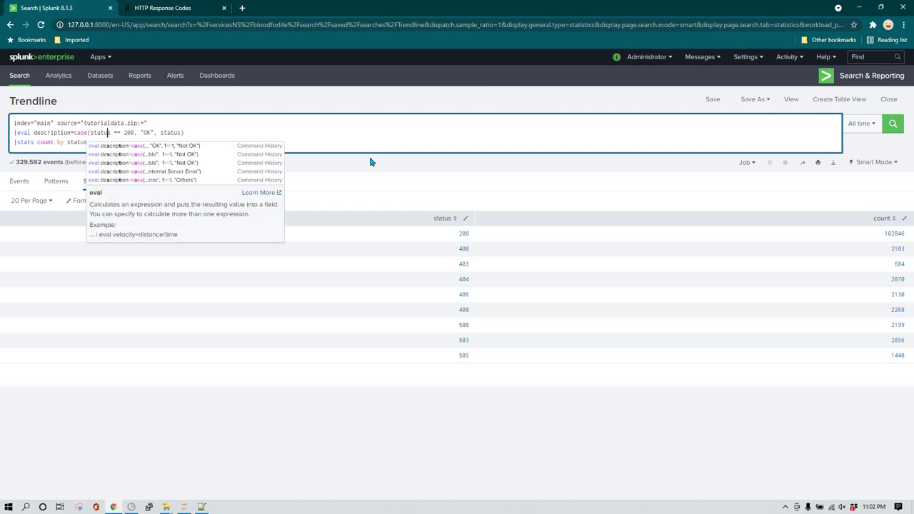
Replace the last status argument of the case function with the catch-all pair 1 == 1, "NOT OK".
key("End")
key("Left")
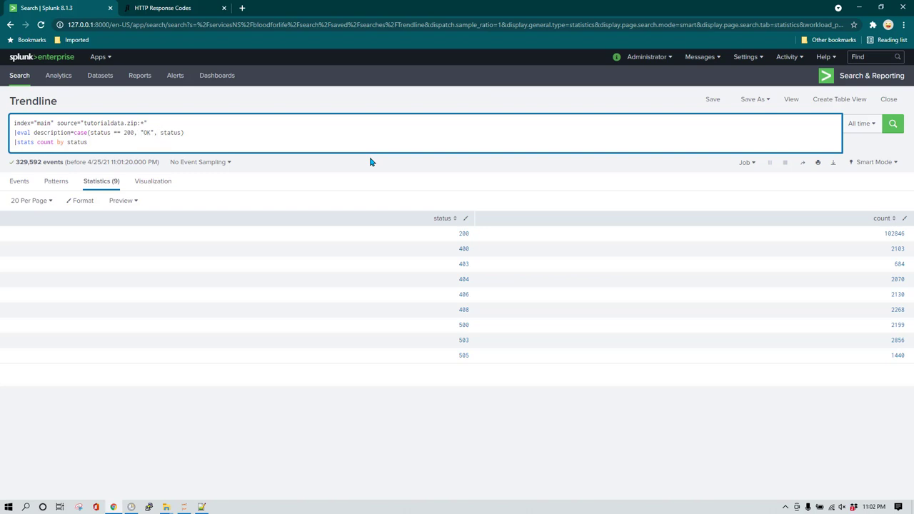
key("ctrl+shift+Right")
type("1 ")
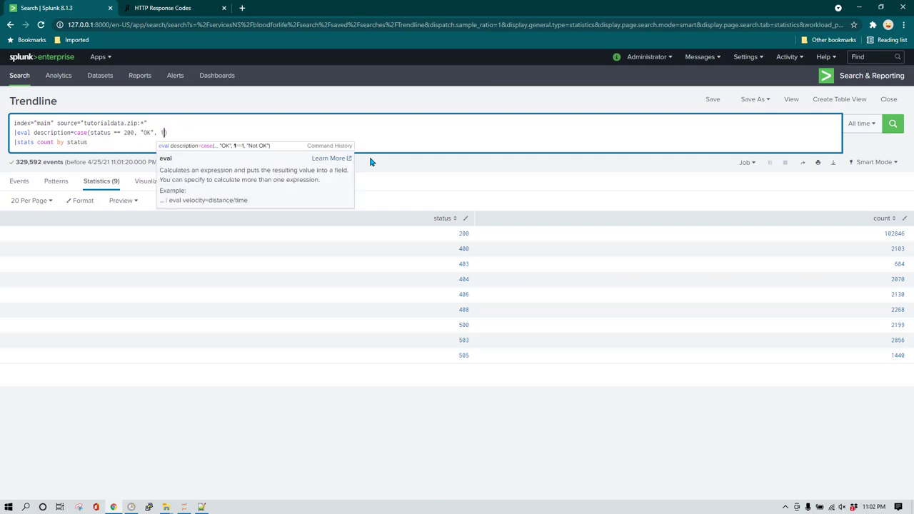
type("== 1")
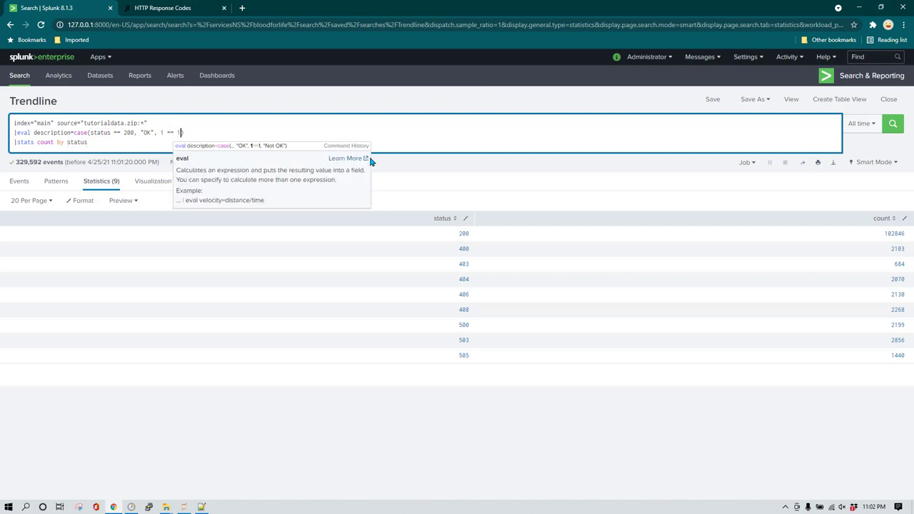
type(", \"NOT OK")
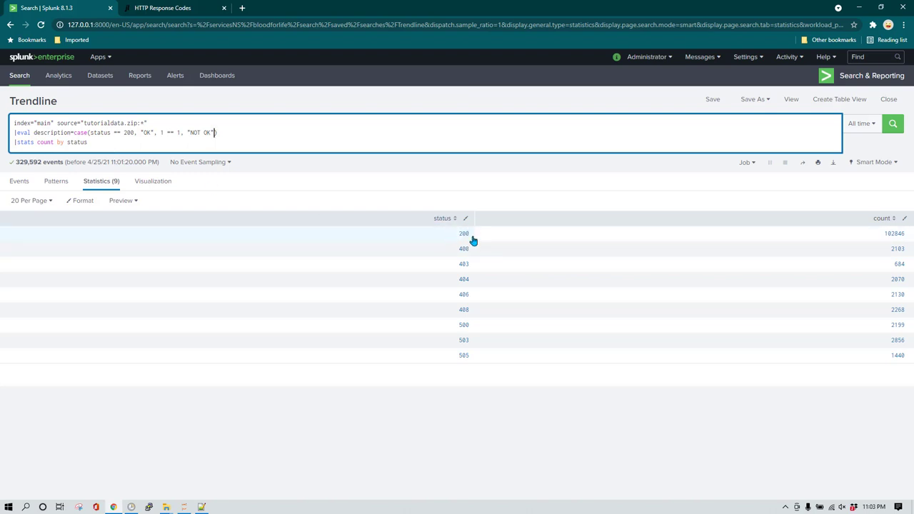
Review the "OK" and "NOT OK" condition pairs of the case function against the listed status codes.
left_click_drag(90, 133, 138, 134)
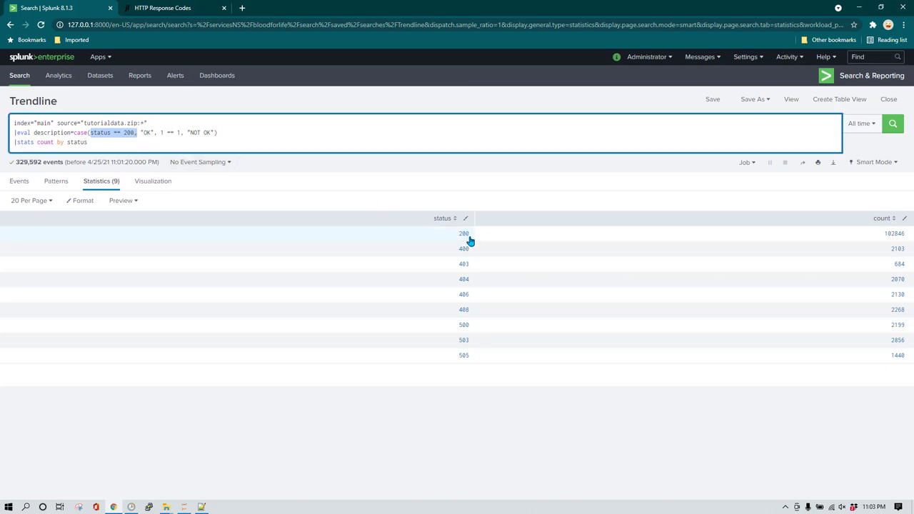
left_click(152, 132)
double_click(152, 132)
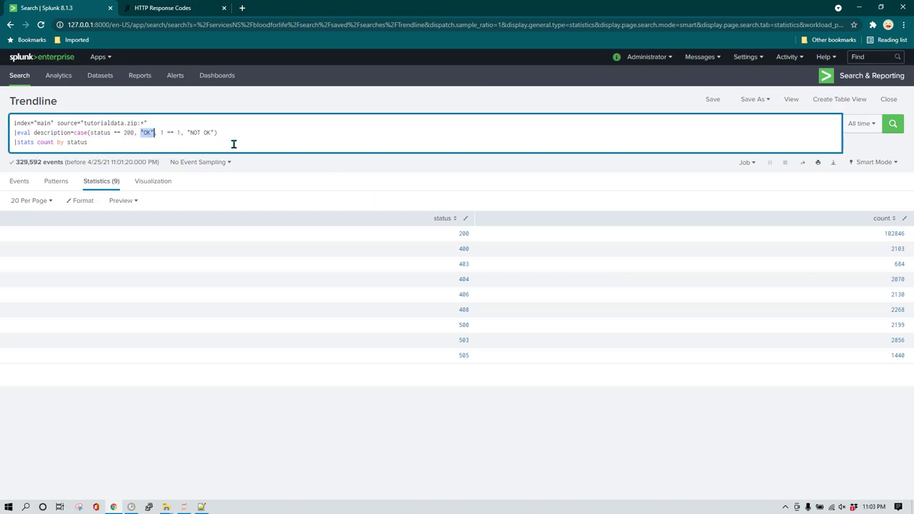
left_click_drag(157, 133, 104, 132)
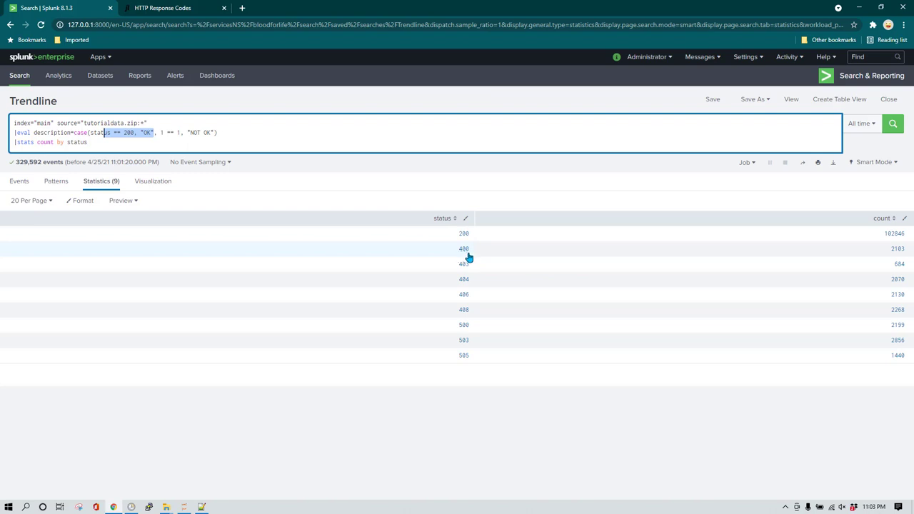
left_click(156, 133)
left_click_drag(160, 132, 217, 132)
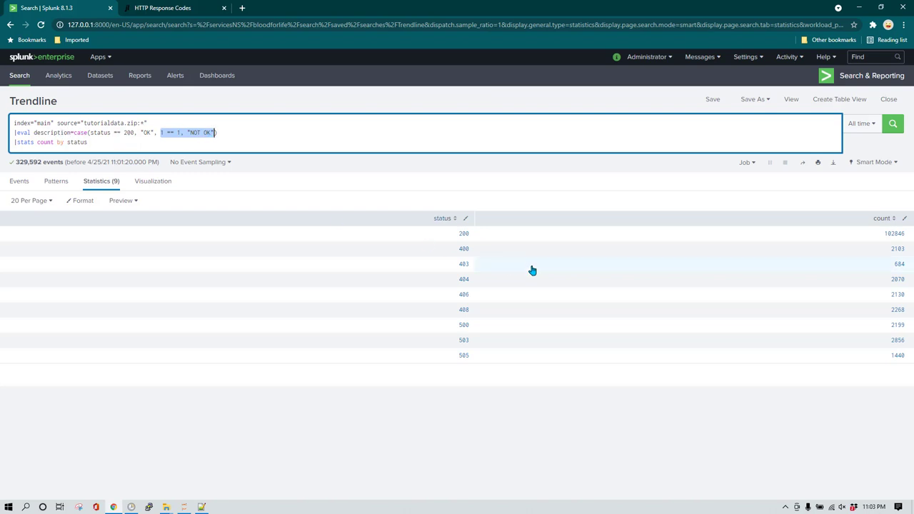
Replace the stats line of the query with "|table status description count".
left_click(141, 142)
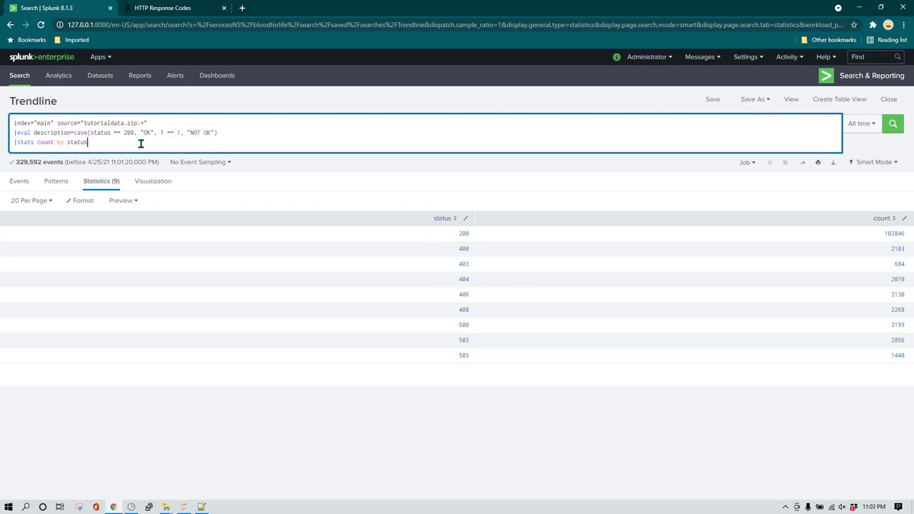
key("shift+End")
key("Delete")
type("|tabl")
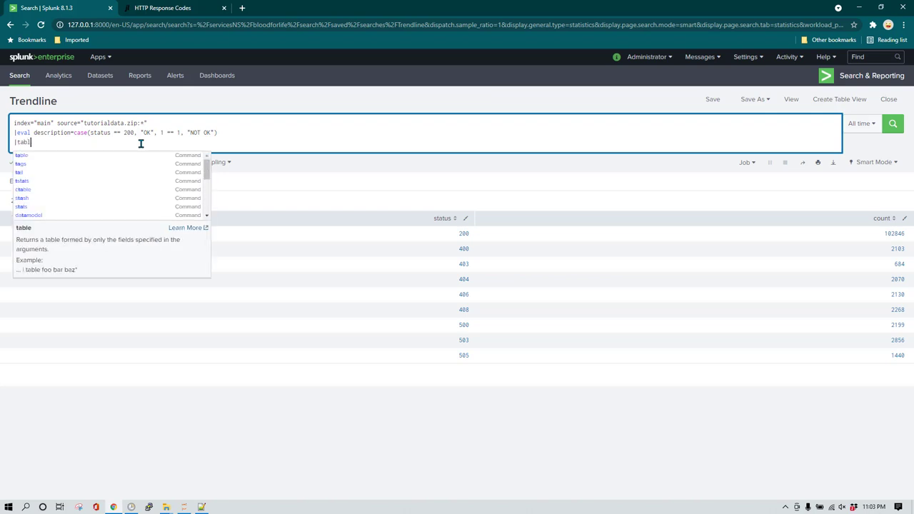
type("e")
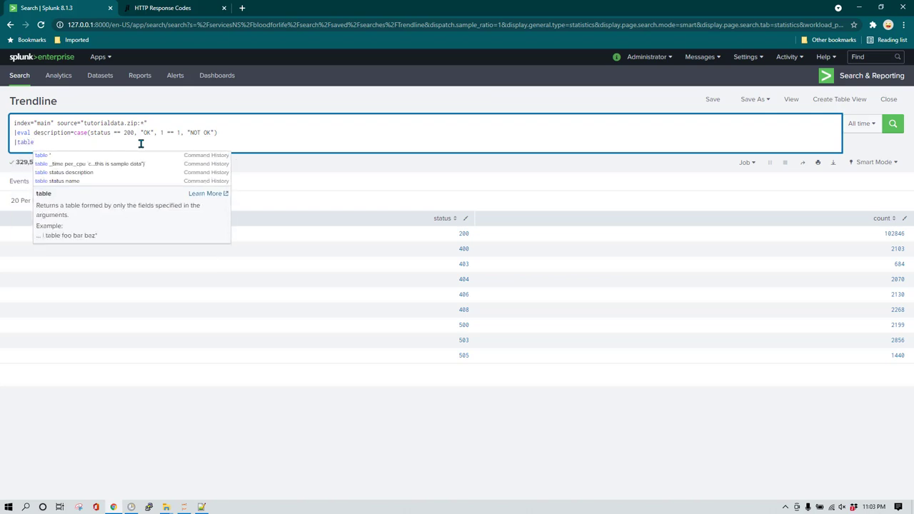
key("BackSpace")
type("status ")
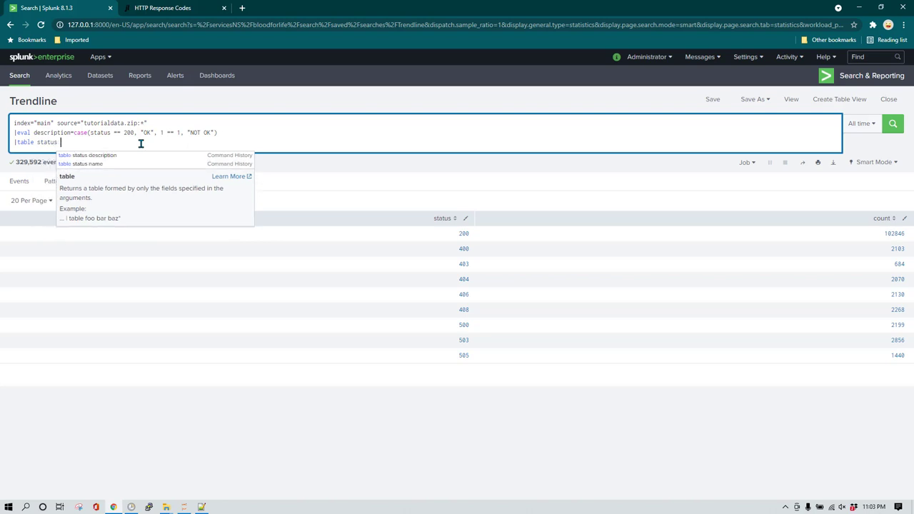
type("desription ")
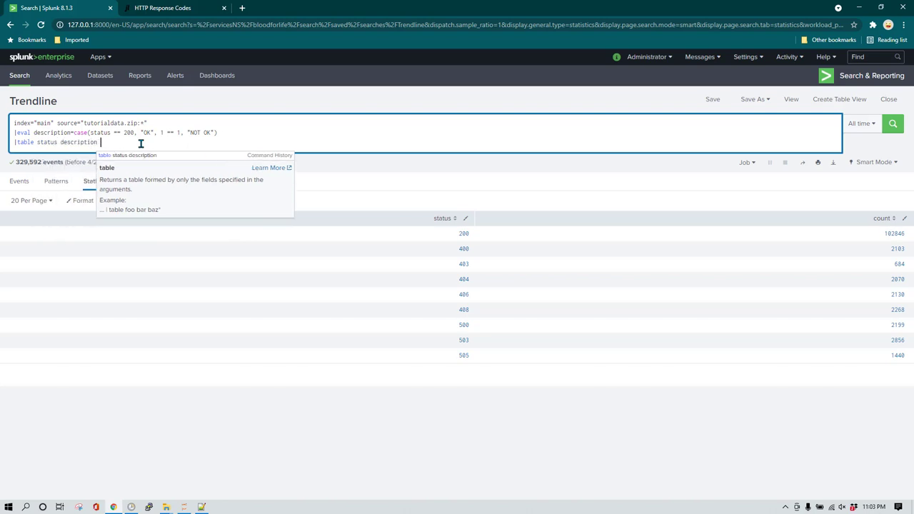
type("count")
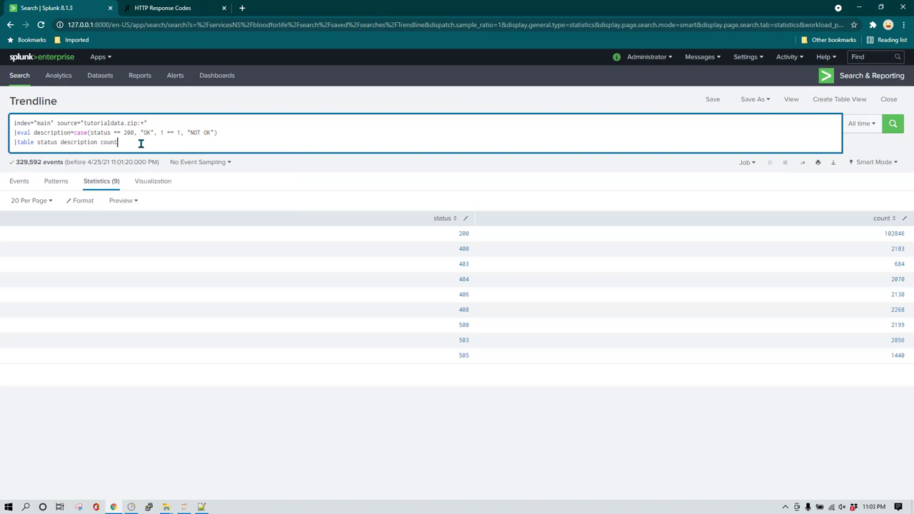
Remove count from the table command so it reads "|table status description", and run the search.
key("BackSpace")
key("BackSpace")
key("BackSpace")
key("BackSpace")
key("BackSpace")
key("BackSpace")
key("Return")
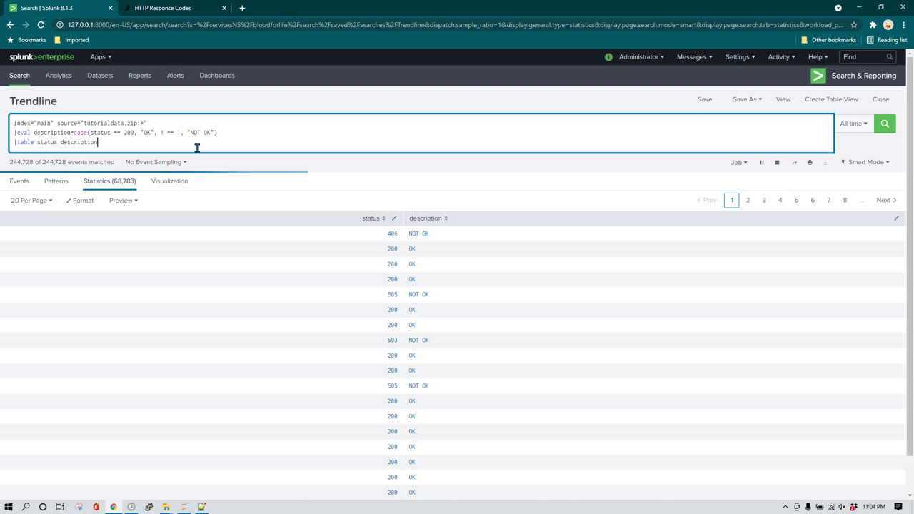
Replace the table command with "stats count by description" and run the search.
key("ctrl+shift+Left")
key("ctrl+shift+Left")
key("ctrl+shift+Left")
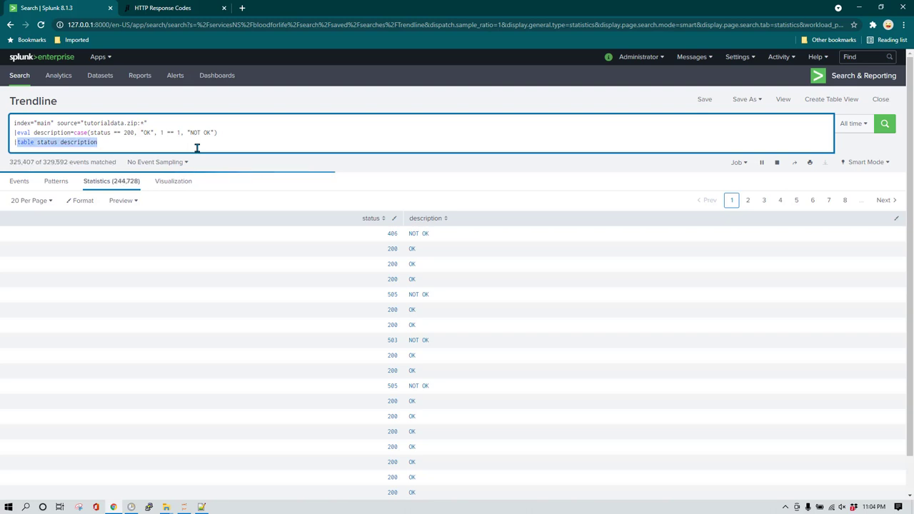
type("status")
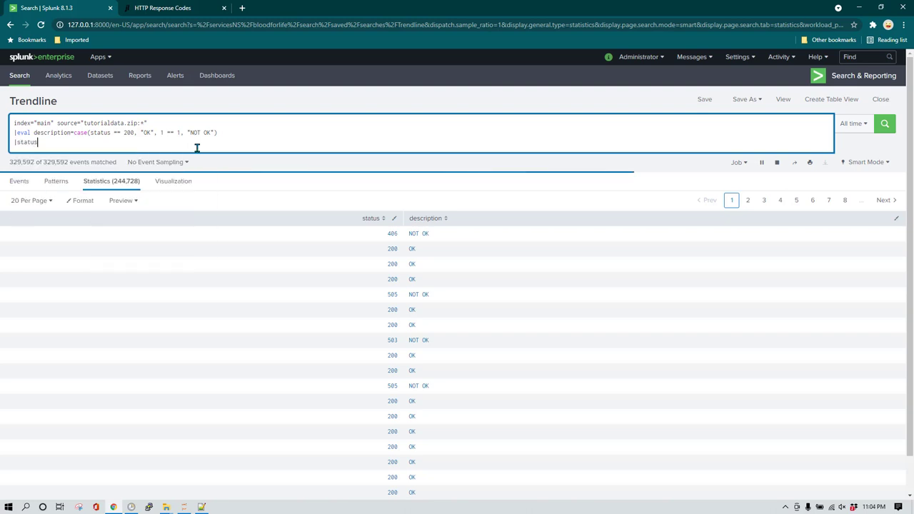
key("BackSpace")
key("BackSpace")
type("s")
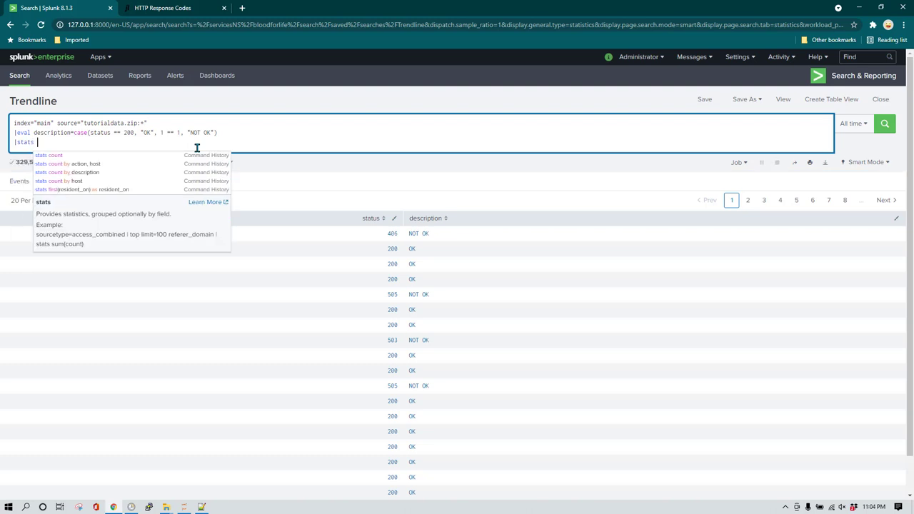
type(" count")
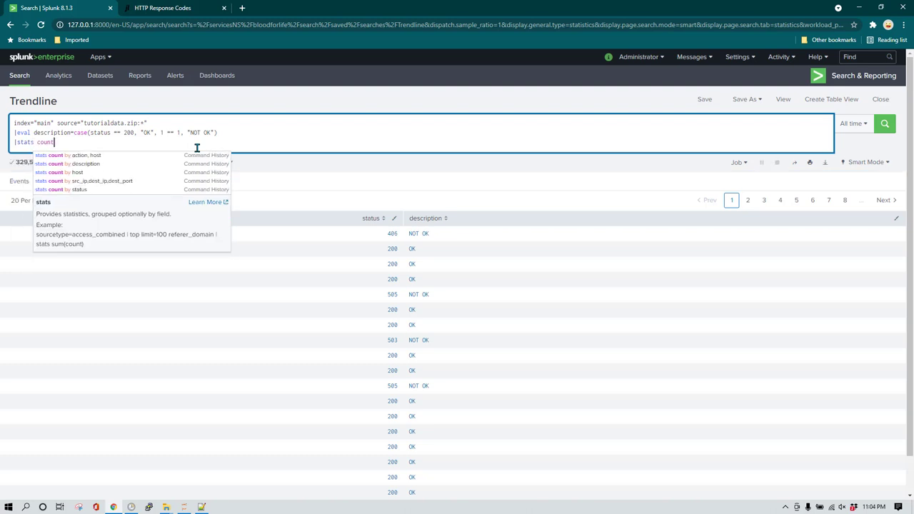
type(" by de")
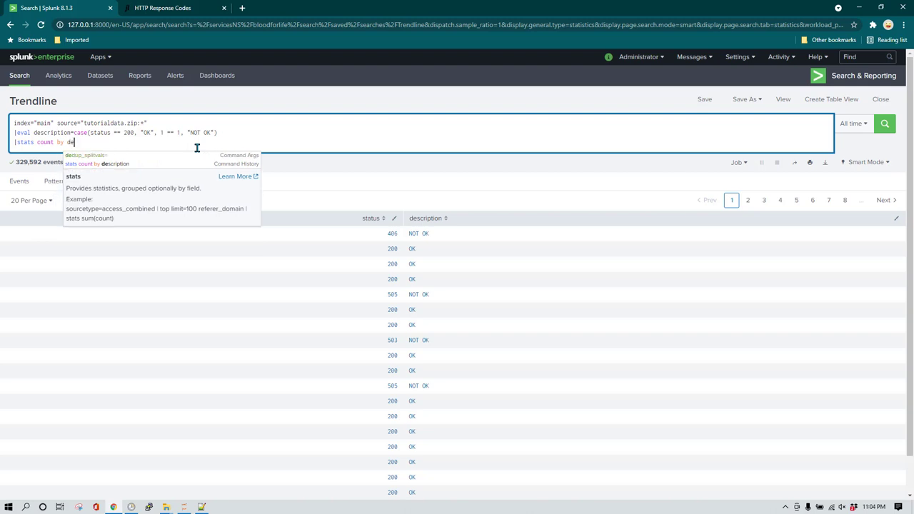
type("scription")
key("Return")
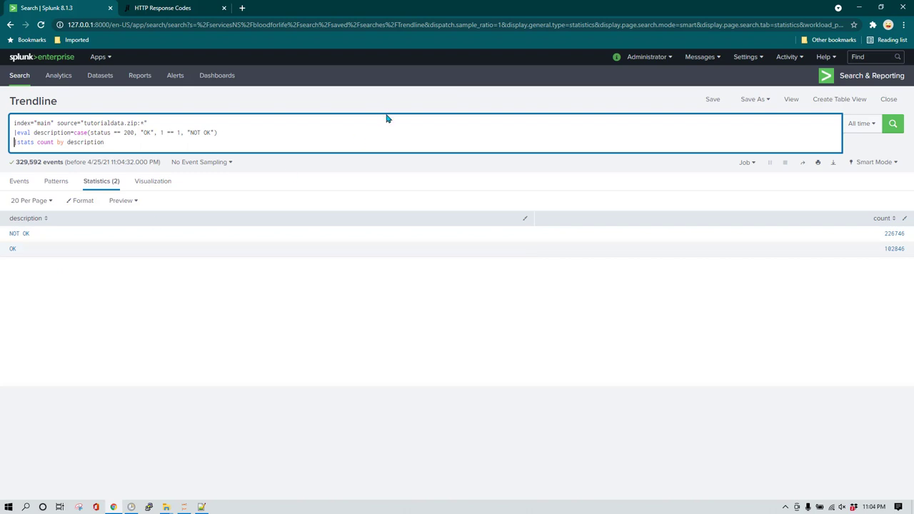
Replace the stats command in the last query line with "timechart count(description) by description".
key("shift+End")
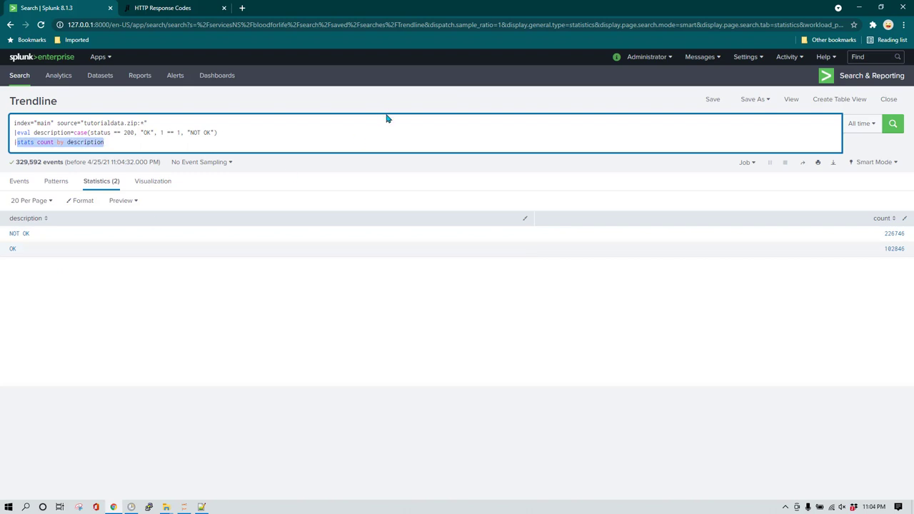
key("BackSpace")
type("tren")
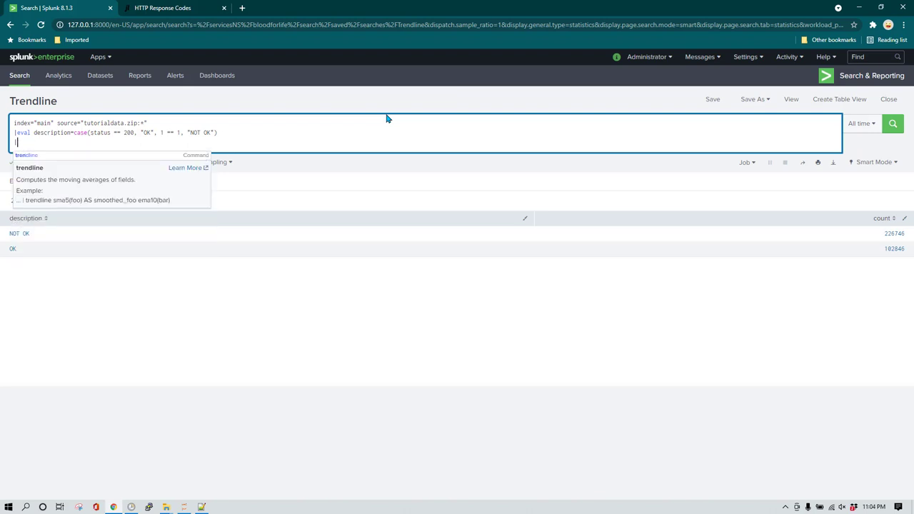
type("timeline count(description) by description")
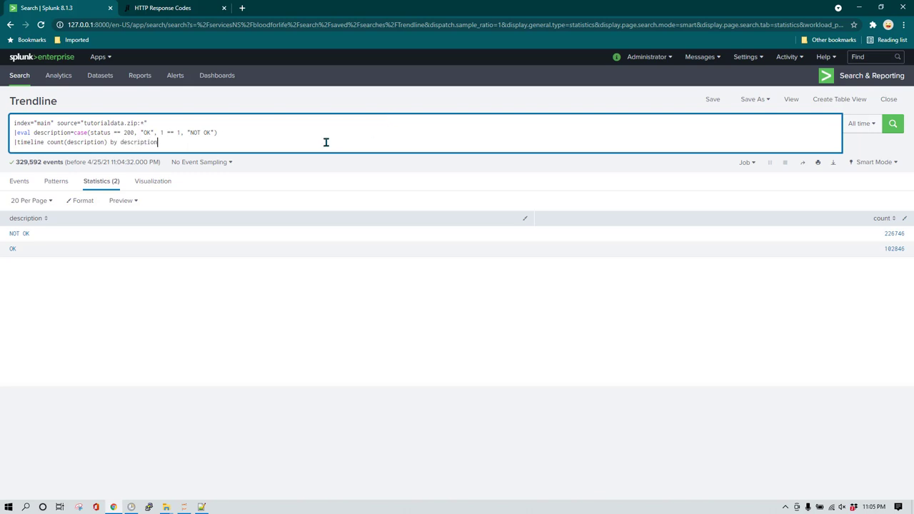
left_click(16, 142)
key("ctrl+shift+Right")
type("timechart")
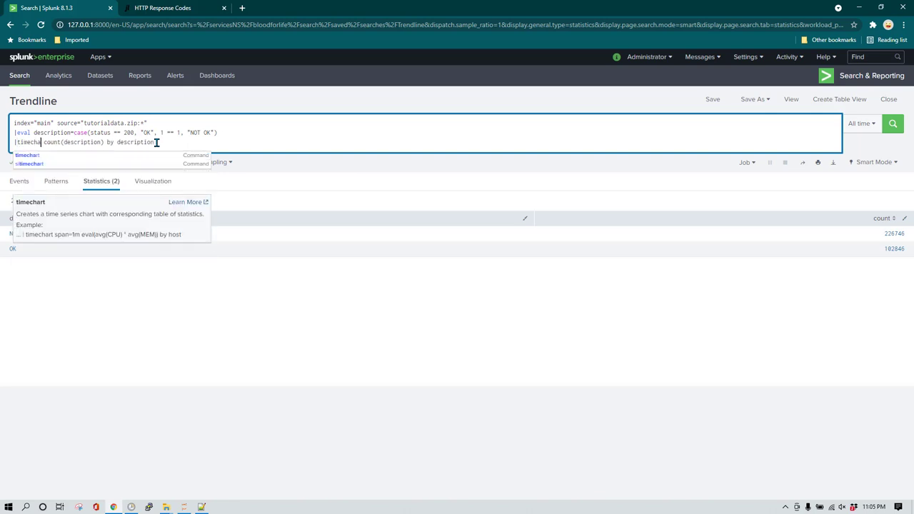
left_click(157, 142)
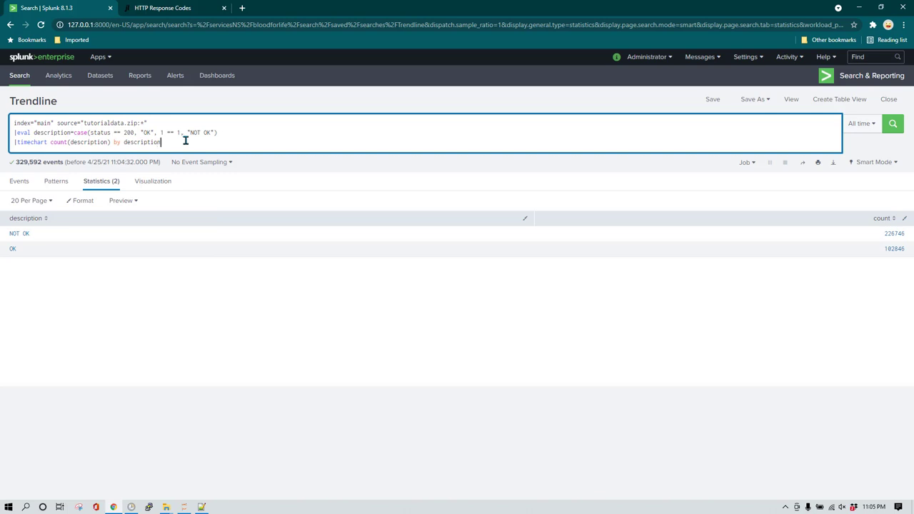
Run the timechart search and view the OK and NOT OK counts over time as a line chart.
left_click(892, 126)
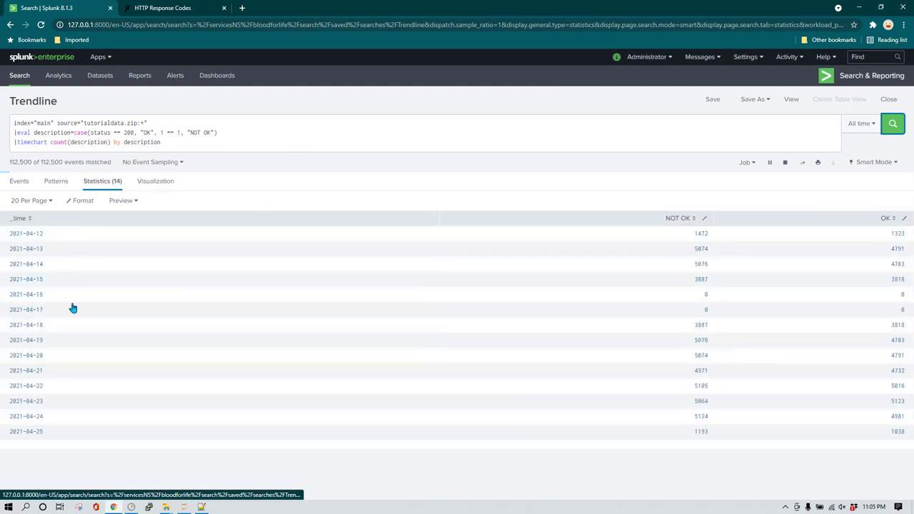
left_click(158, 182)
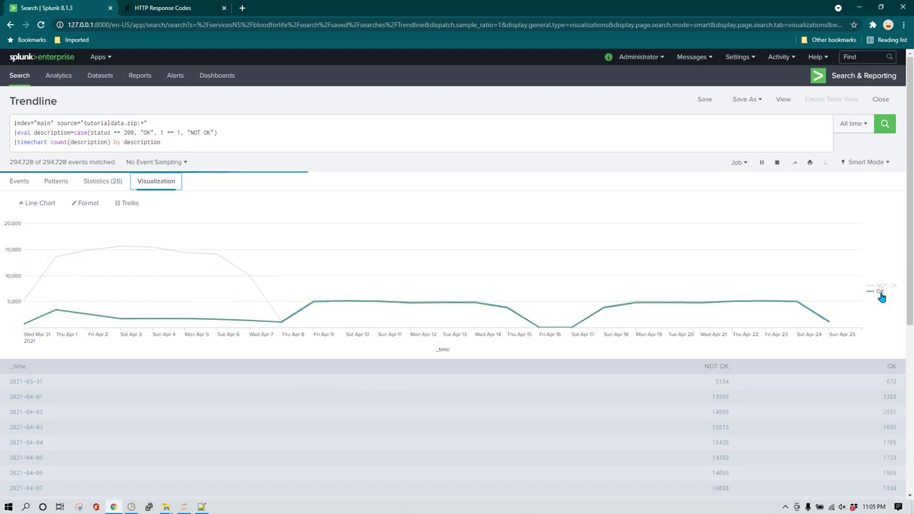
mouse_move(74, 287)
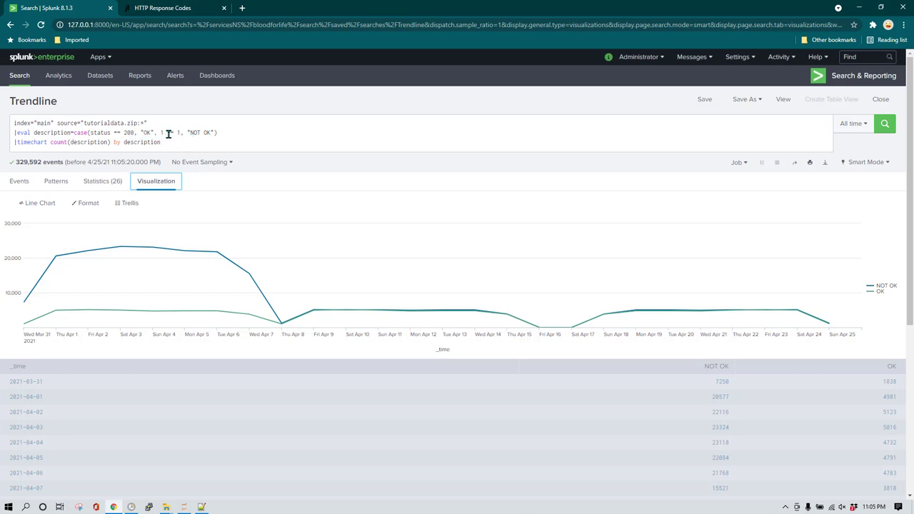
Add the condition status == 400, "Page Not Found" before the default in the case expression and run the search.
left_click(113, 135)
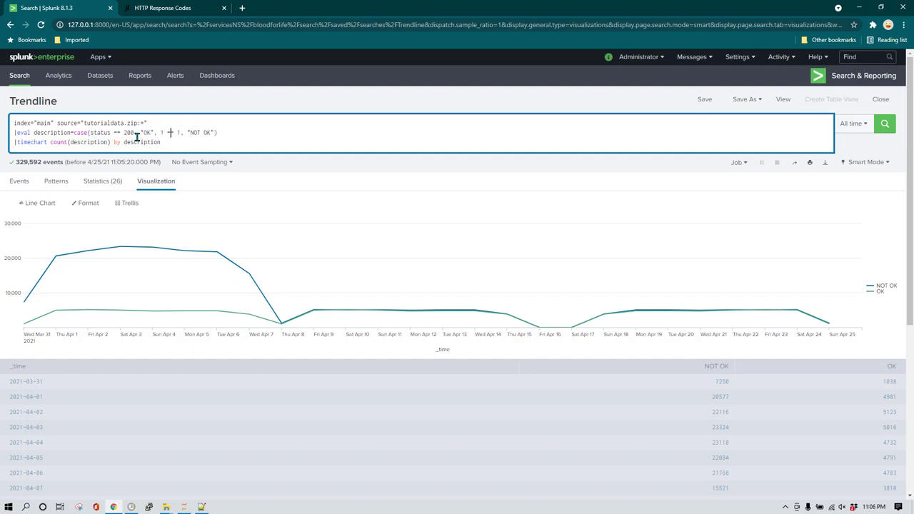
left_click(161, 133)
type("status == ")
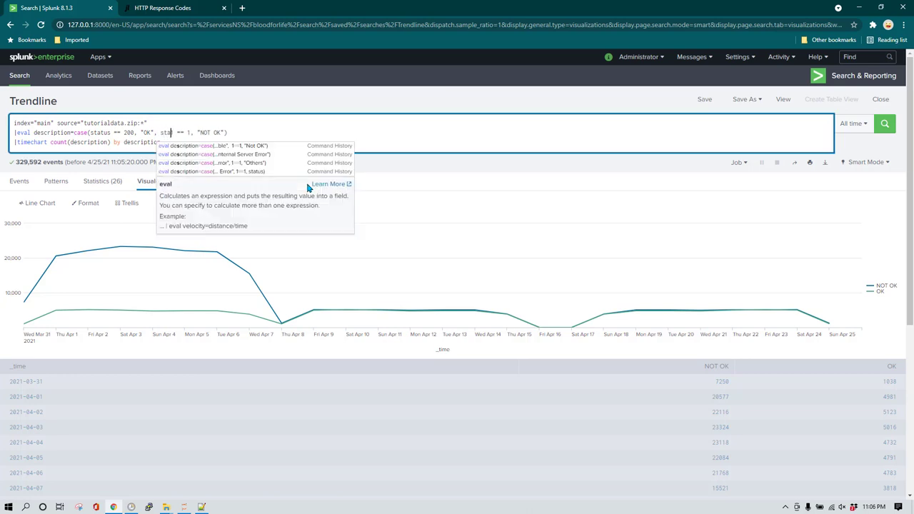
type("400, \"")
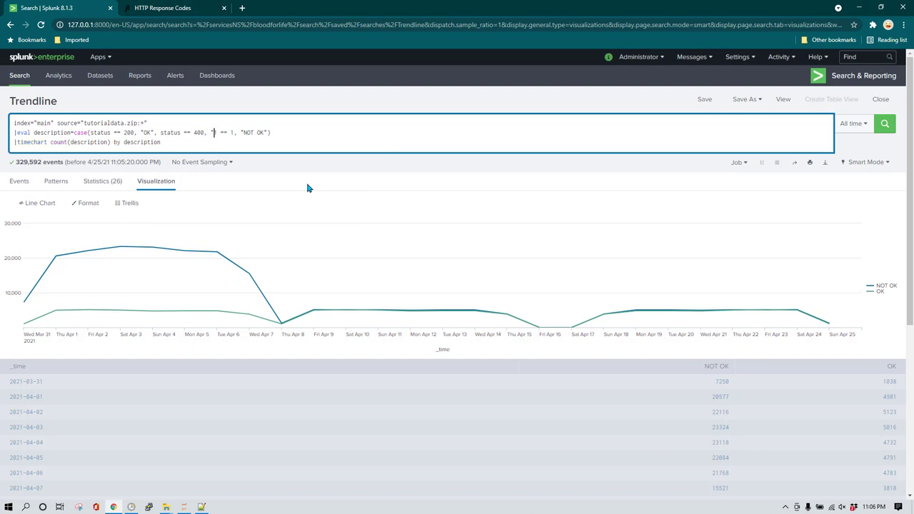
type("Page Not Found\",")
left_click(883, 124)
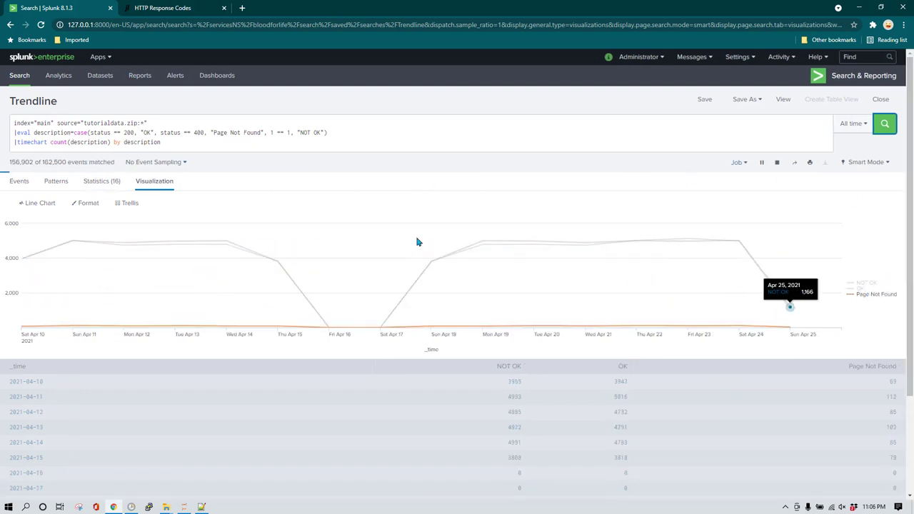
Replace the timechart line with "|stats count by status", run the search and show the results as a statistics table.
left_click(247, 140)
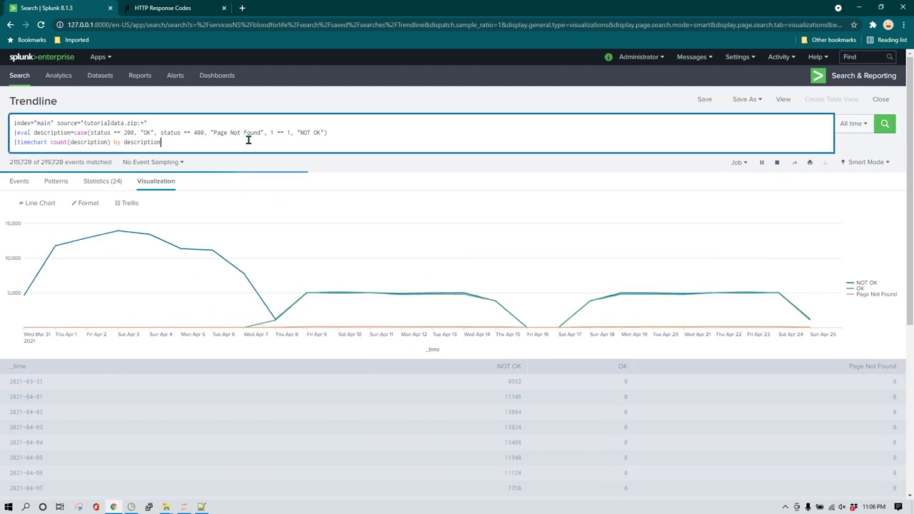
triple_click(247, 140)
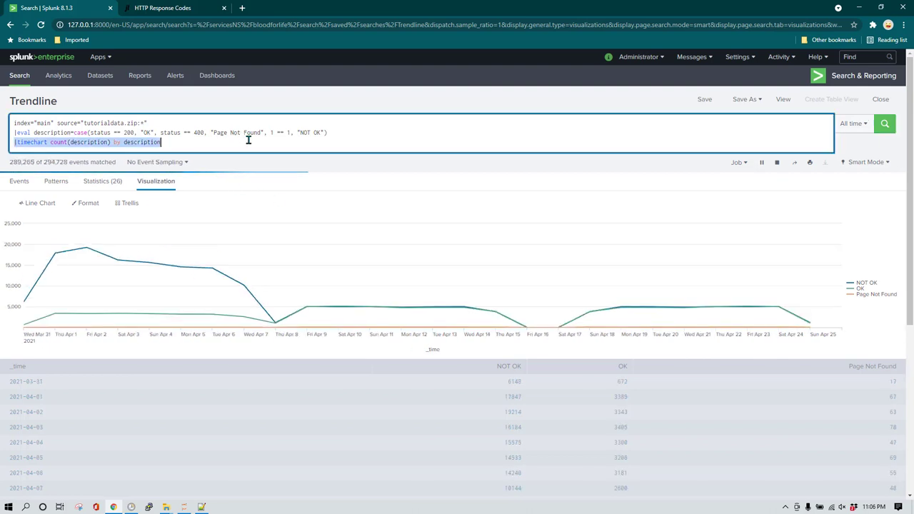
type("|stat")
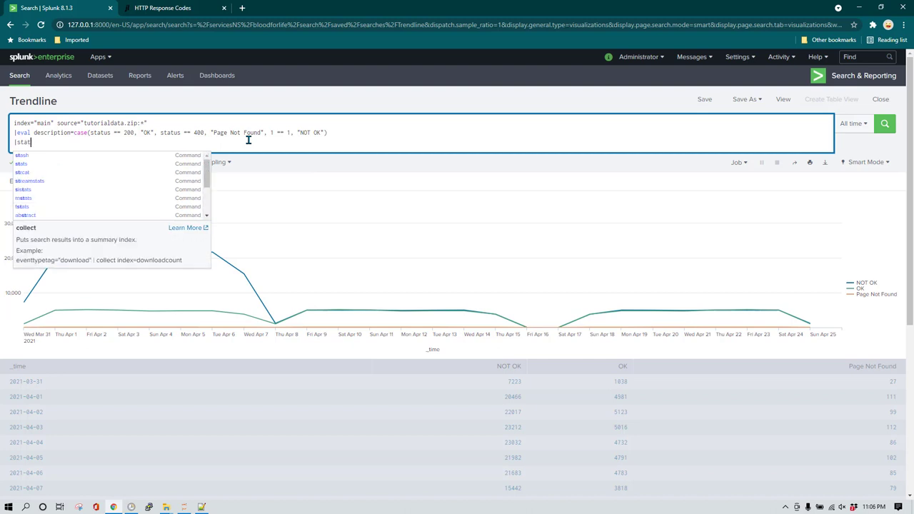
type("s count by status")
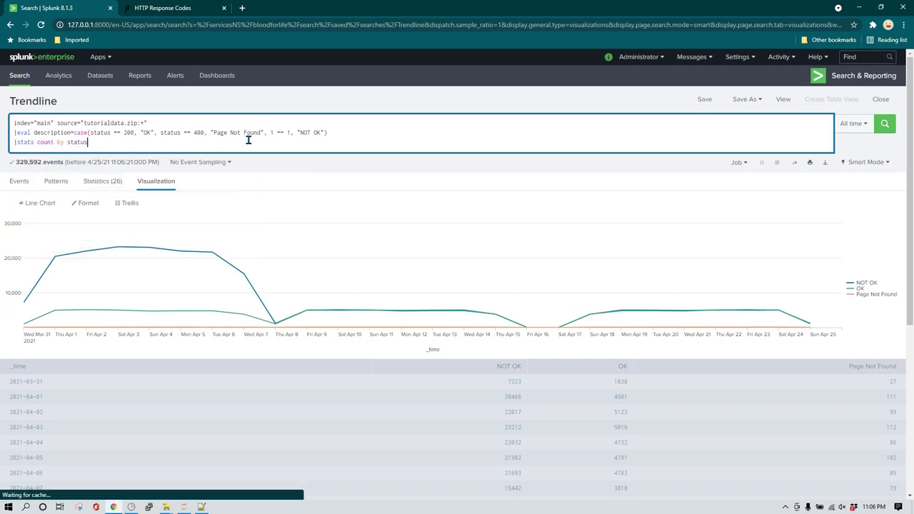
key("Return")
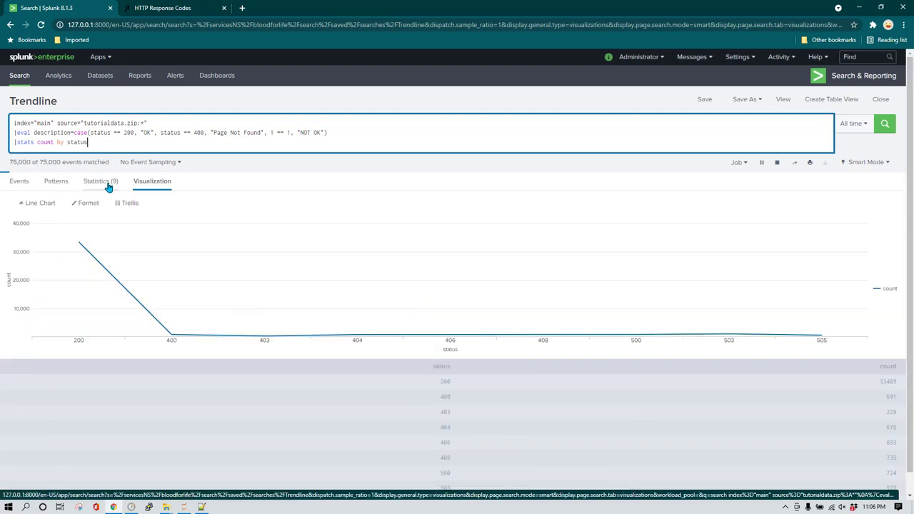
left_click(105, 184)
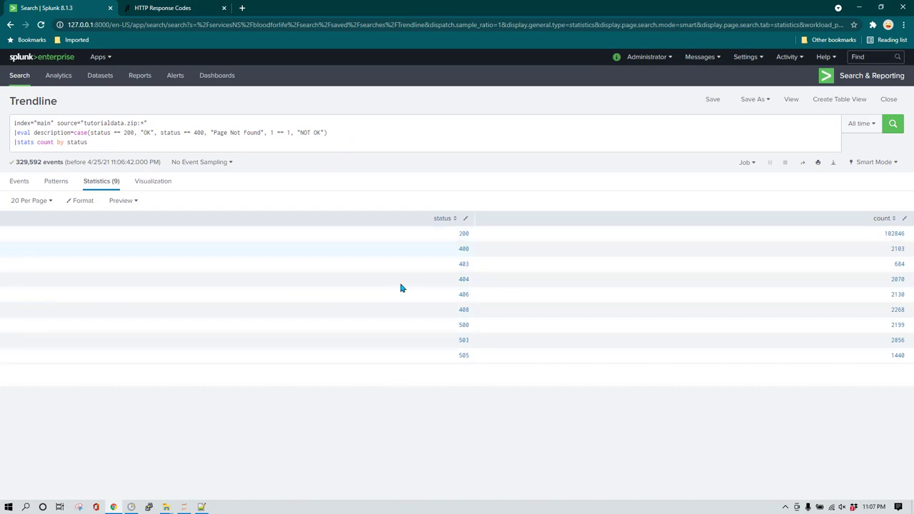
Examine the code, name and description columns of the CSV list on the HTTP Response Codes web page.
left_click(330, 132)
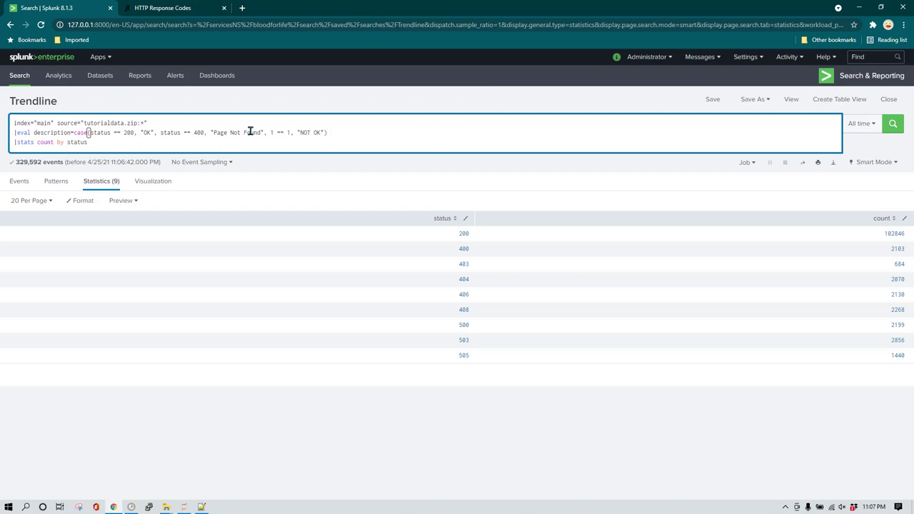
left_click(175, 10)
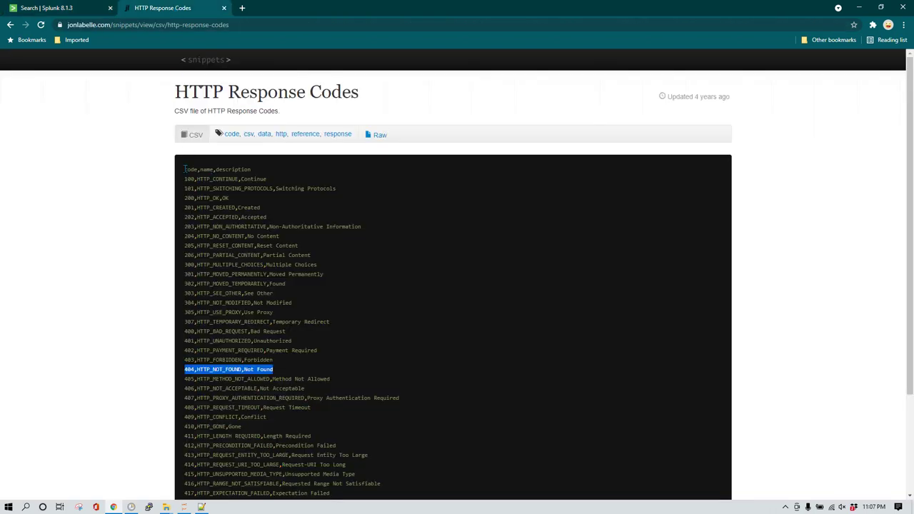
left_click_drag(185, 169, 395, 347)
left_click(395, 347)
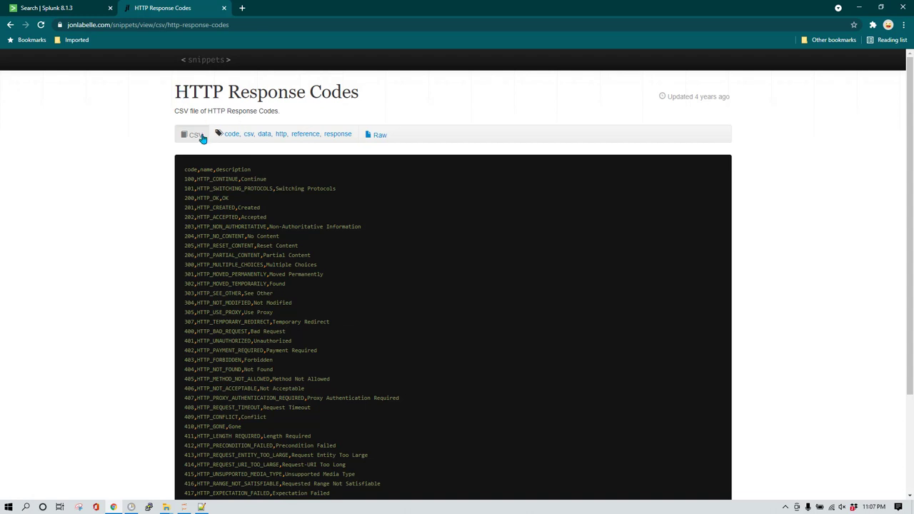
right_click(380, 136)
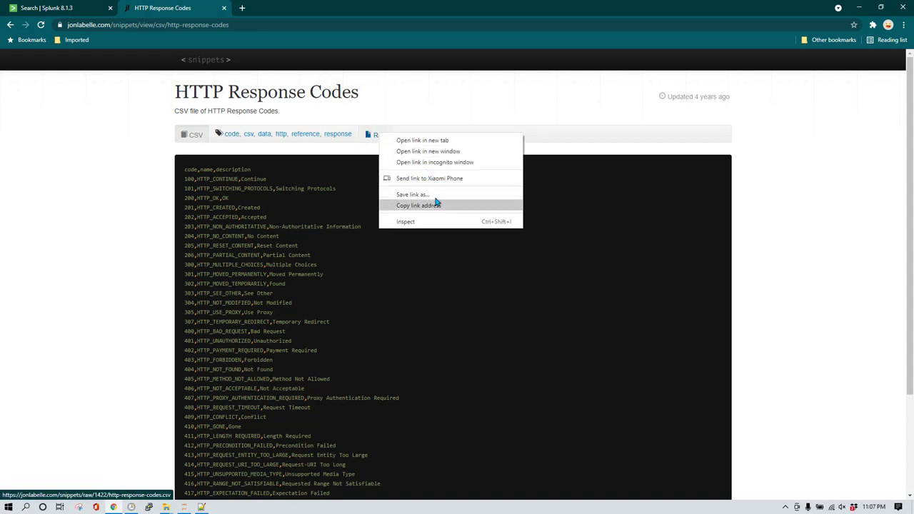
left_click(275, 245)
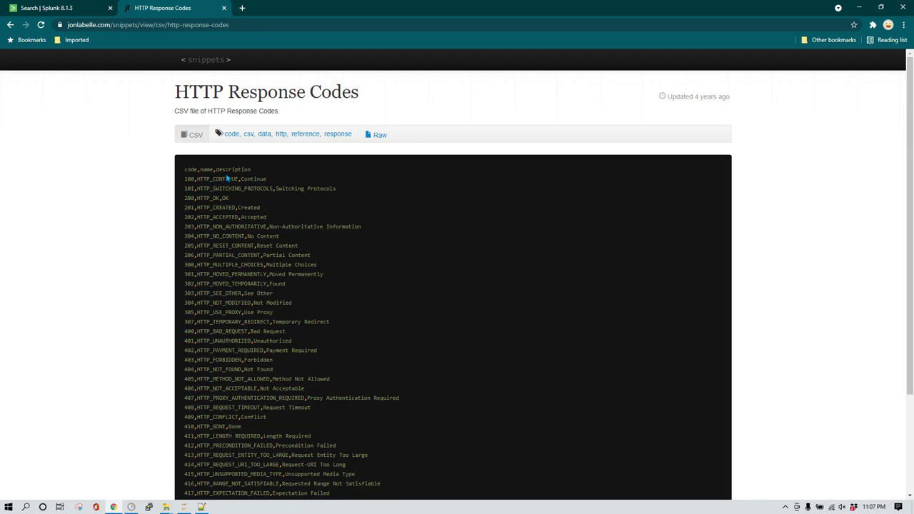
left_click_drag(222, 170, 259, 172)
left_click(202, 169)
left_click_drag(226, 169, 243, 168)
scroll(293, 371, "down", 5)
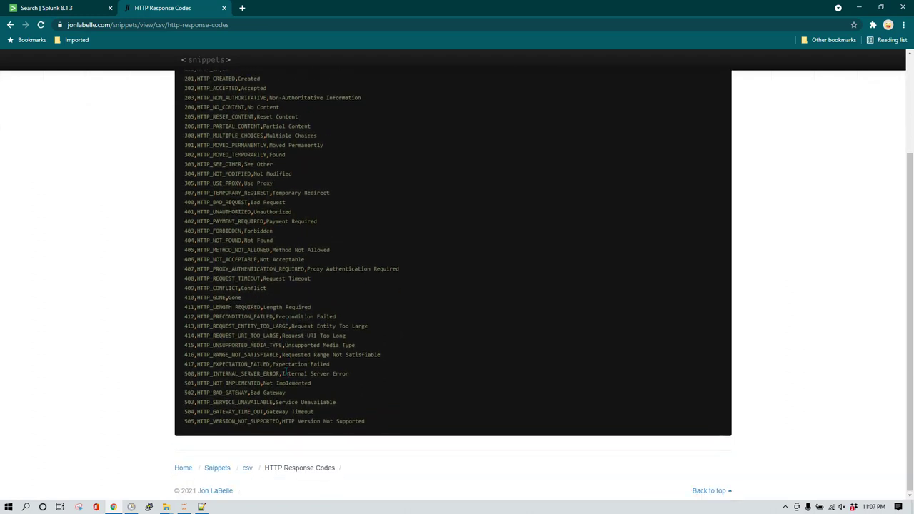
scroll(287, 375, "up", 5)
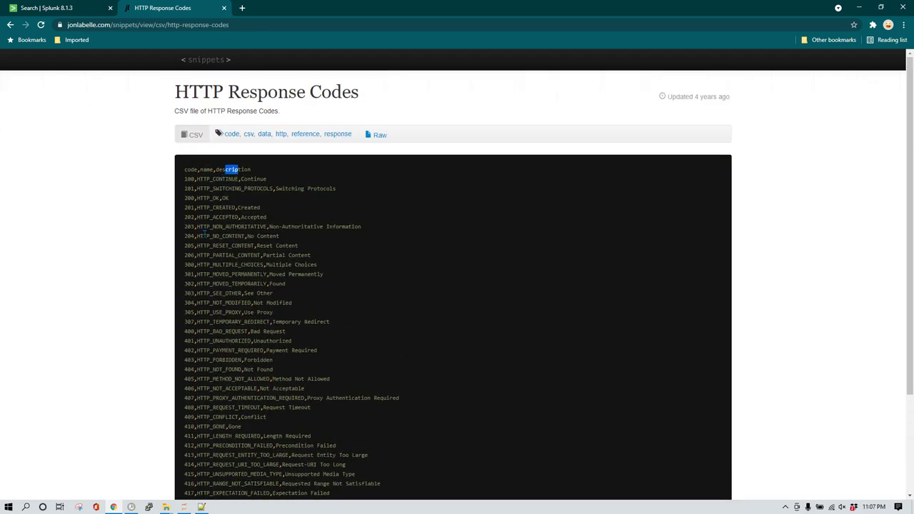
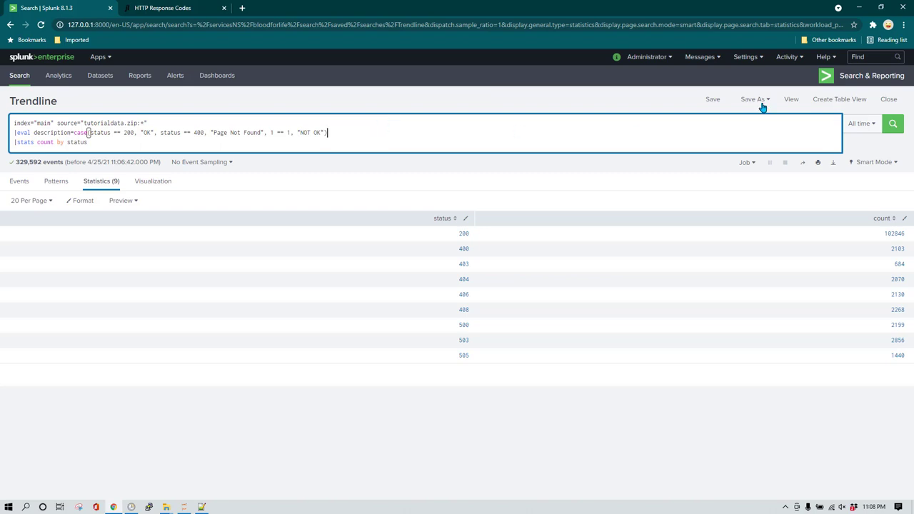
Return to Splunk and open the Lookups configuration page.
left_click(746, 57)
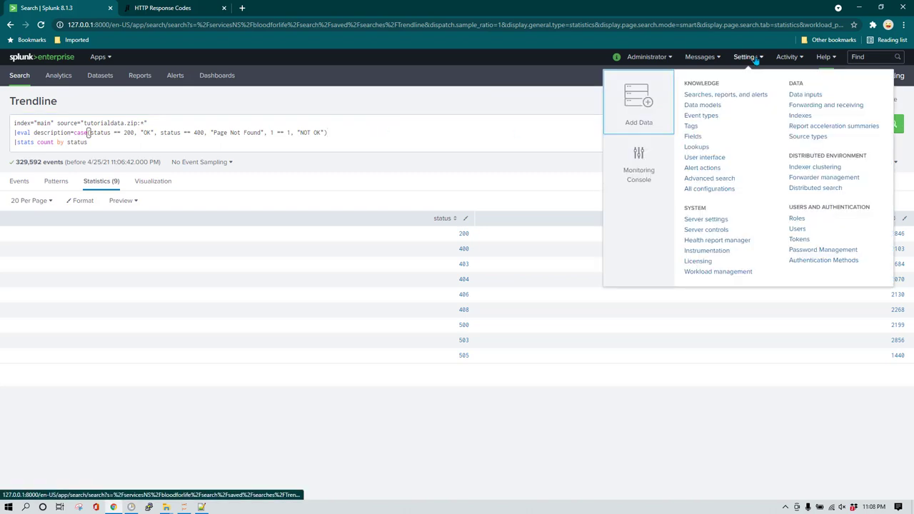
left_click(696, 147)
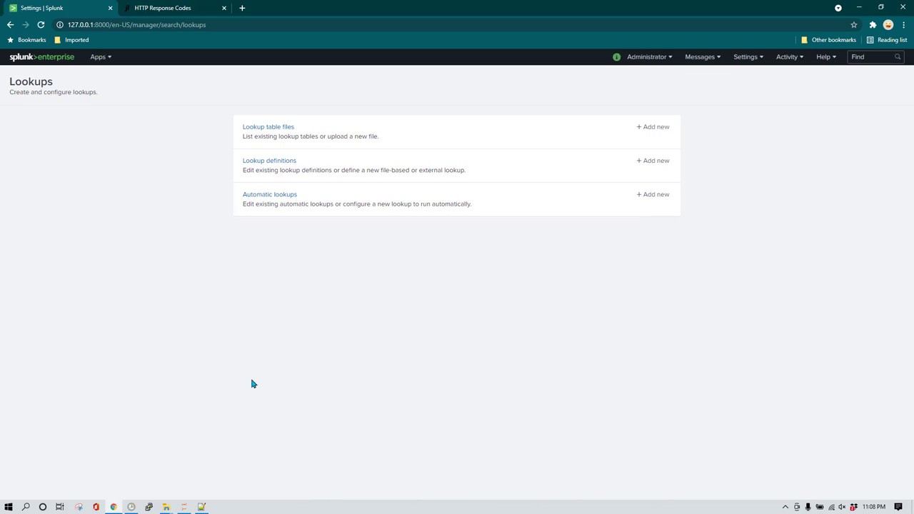
Open http-response-codes.csv from the Downloads folder in Excel, dismiss the activation notice and inspect the status and name columns.
mouse_move(167, 503)
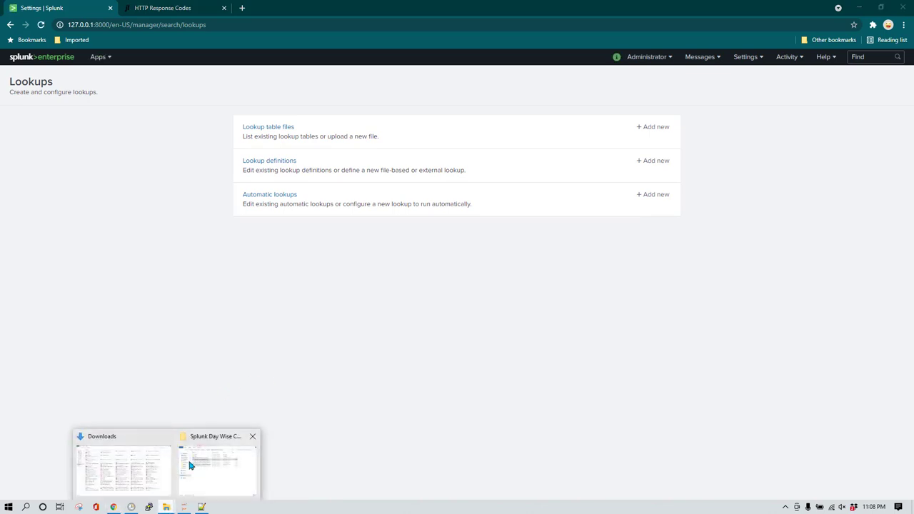
left_click(169, 470)
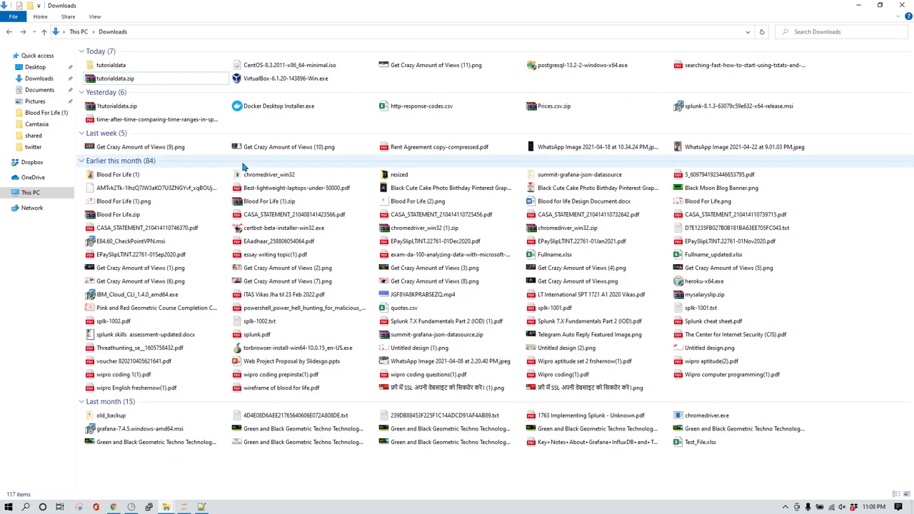
left_click(418, 110)
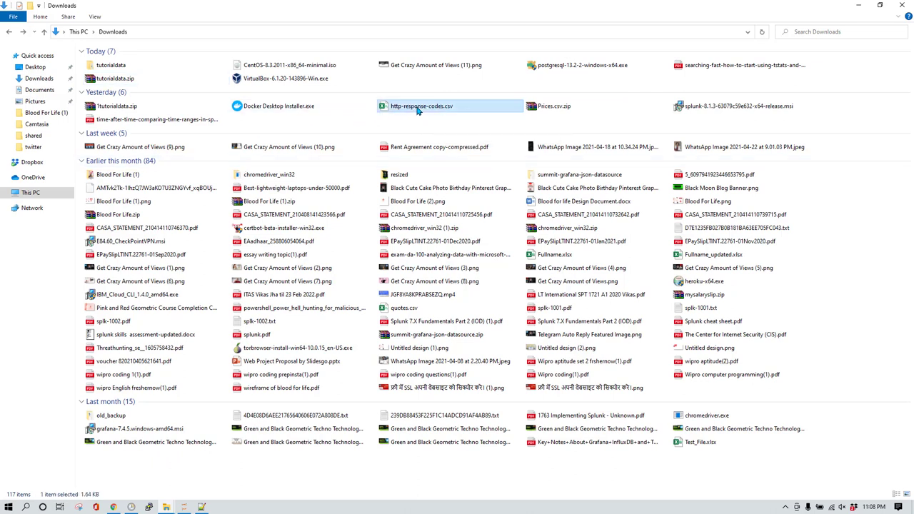
double_click(418, 108)
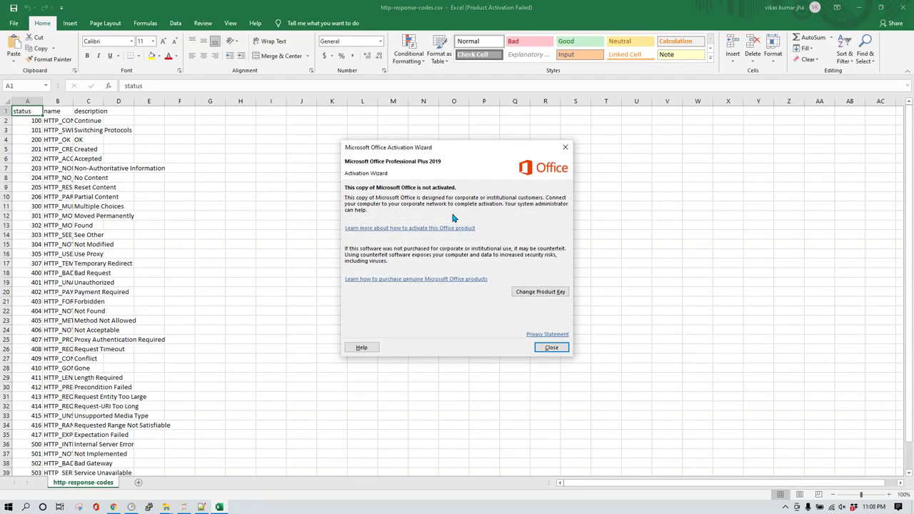
left_click(551, 347)
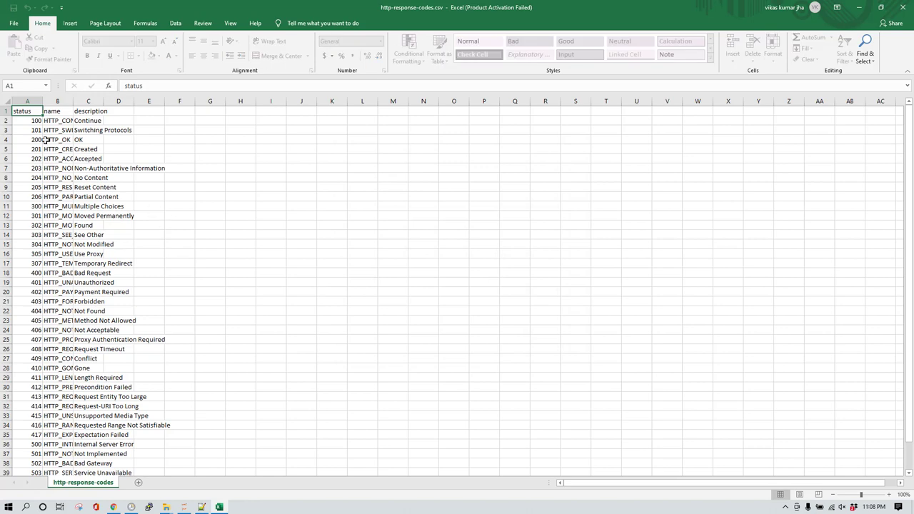
left_click(57, 101)
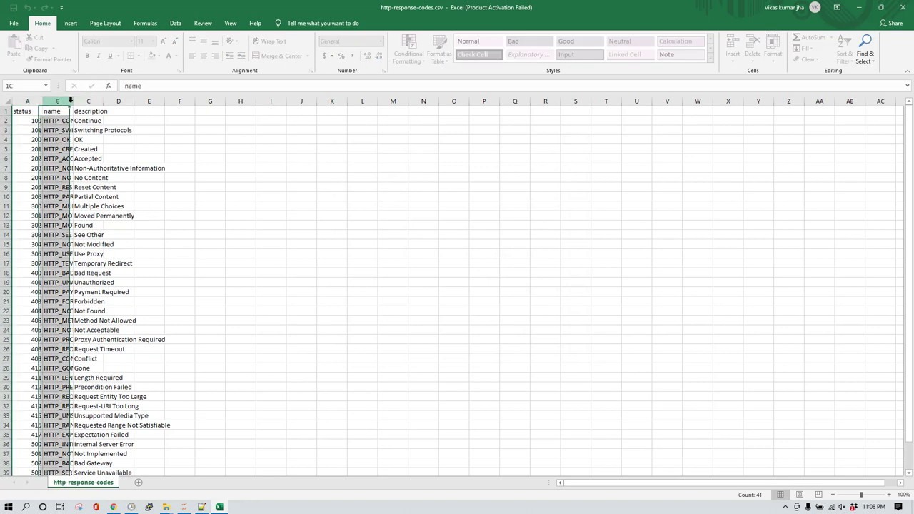
left_click(33, 112)
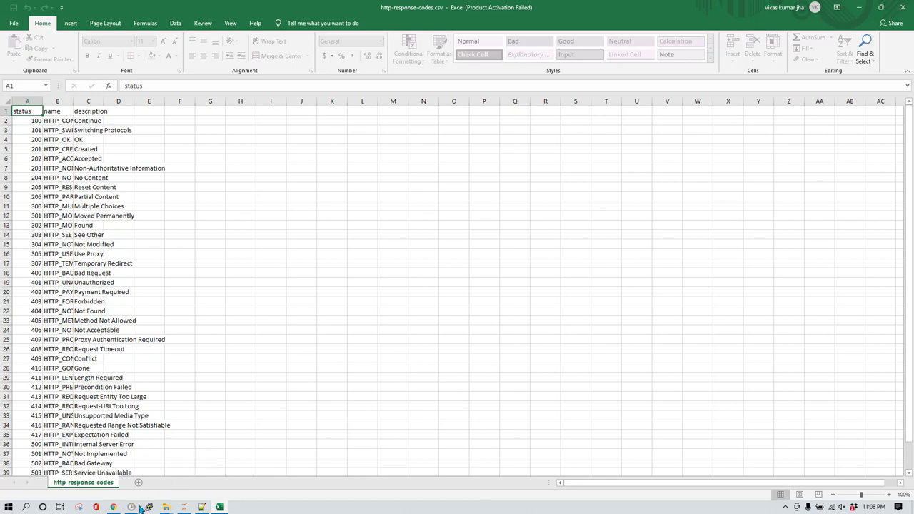
Compare the code header on the HTTP Response Codes web page with the status header in the Excel workbook.
left_click(113, 507)
left_click(202, 8)
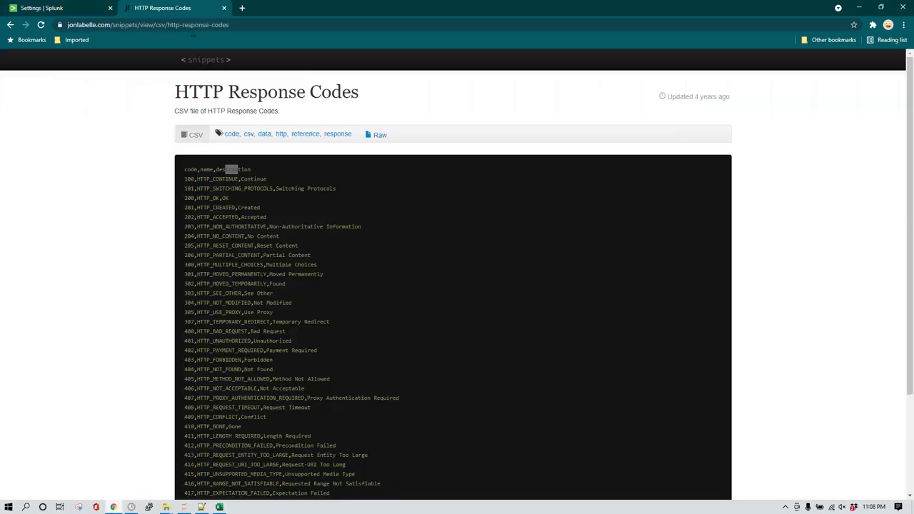
double_click(192, 170)
left_click(220, 507)
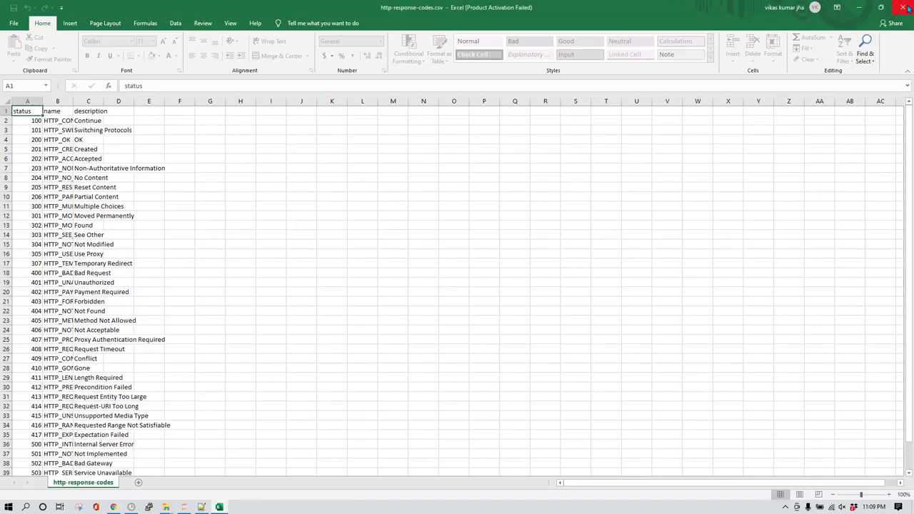
scroll(65, 349, "down", 12)
scroll(65, 349, "up", 12)
Close the http-response-codes.csv workbook and open the list of lookup table files in Splunk.
left_click(897, 7)
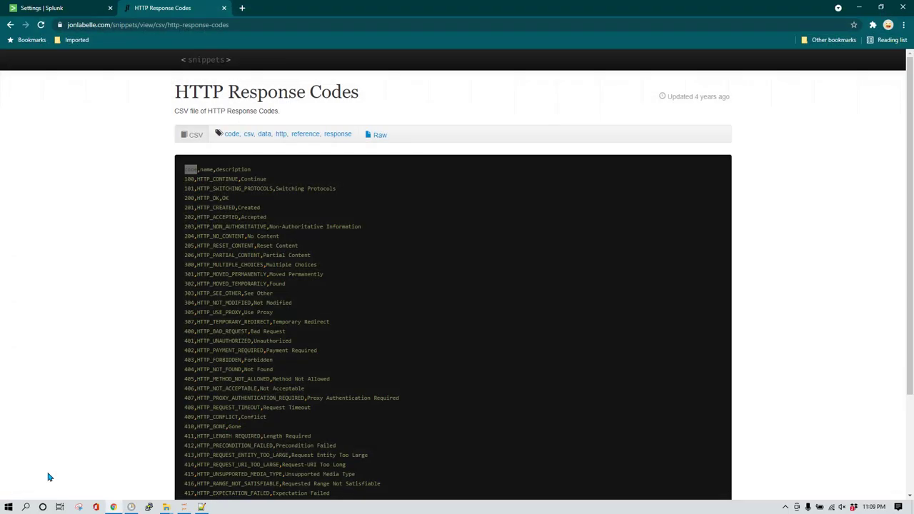
left_click(57, 8)
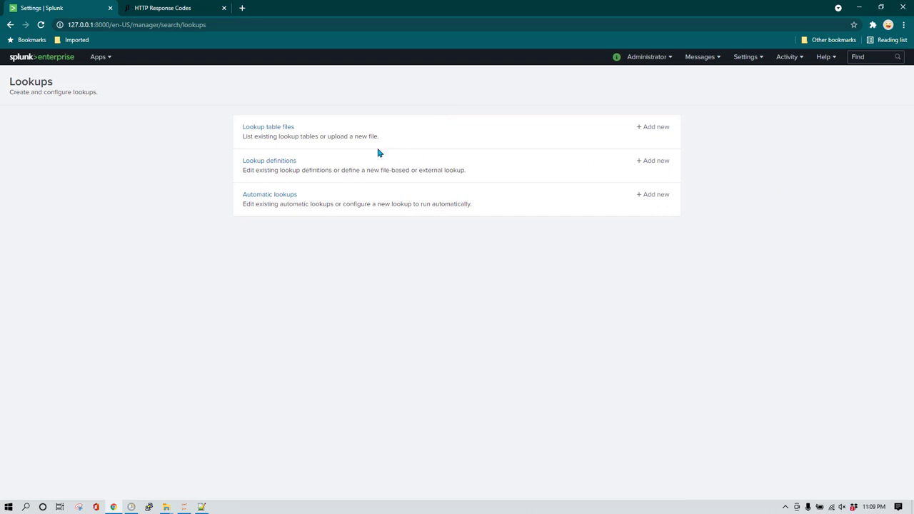
left_click(278, 128)
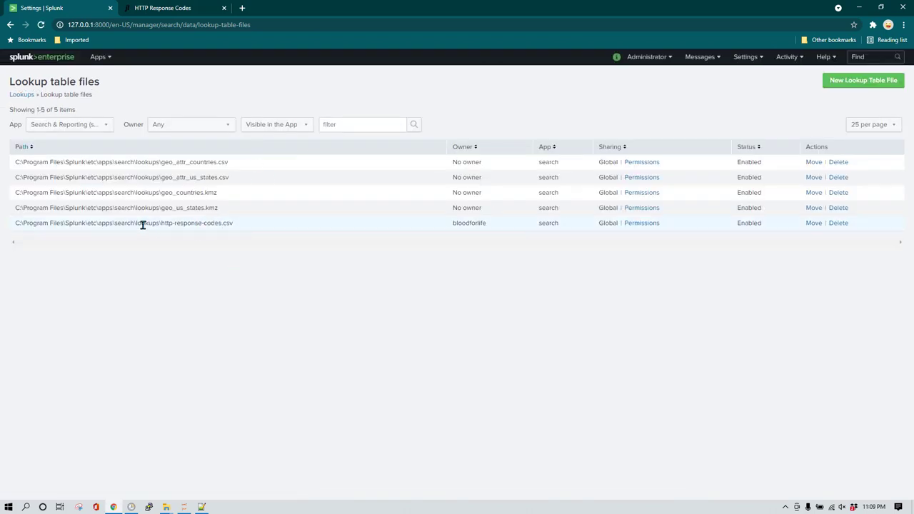
Delete the existing http-response-codes.csv lookup table file and confirm the deletion.
left_click_drag(144, 224, 259, 229)
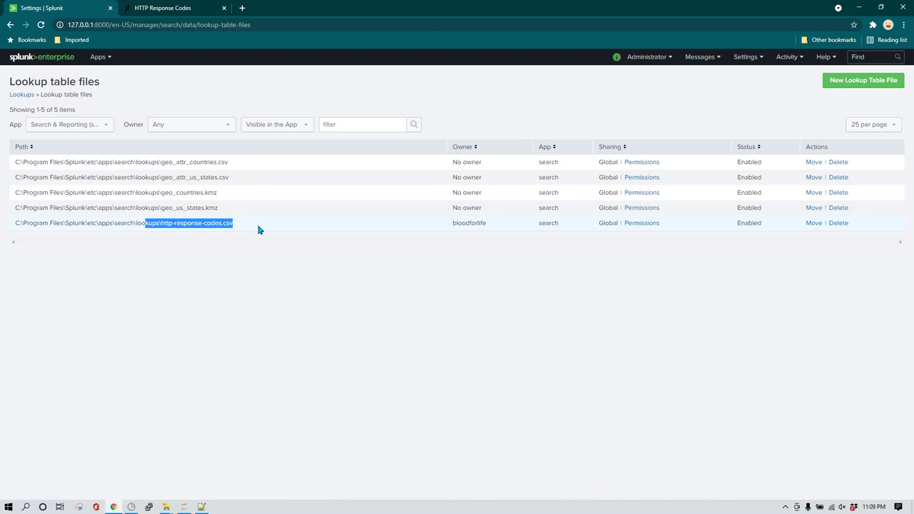
left_click(838, 223)
left_click(498, 78)
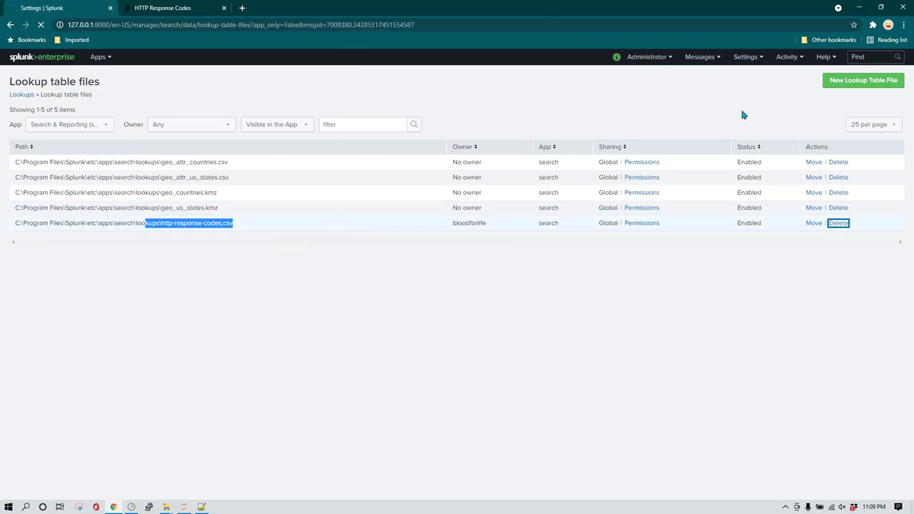
Add a new lookup table file by uploading http-response-codes.csv from Downloads, with http-response-codes.csv as destination filename, and save it.
left_click(869, 84)
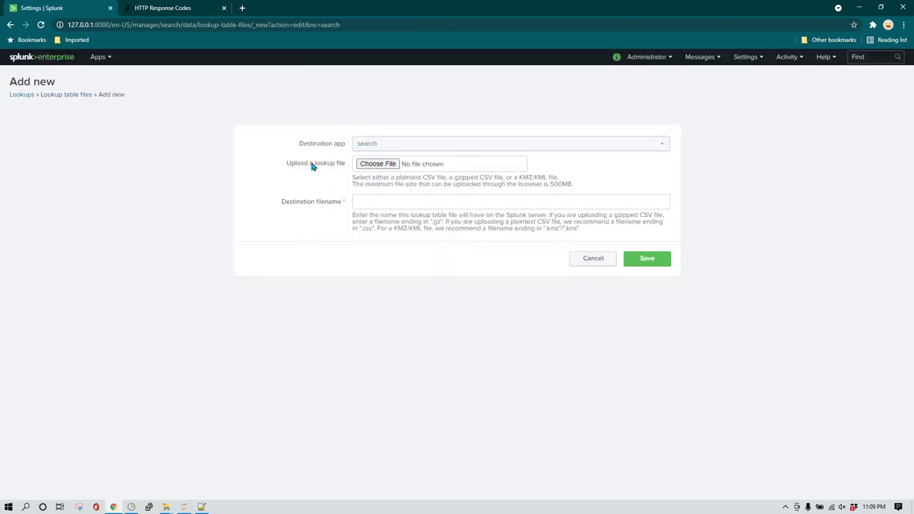
left_click(380, 165)
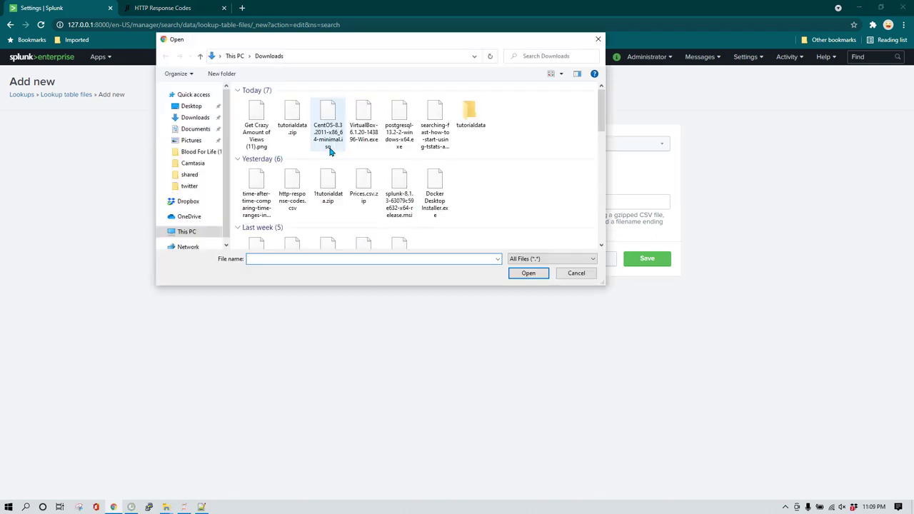
left_click(305, 186)
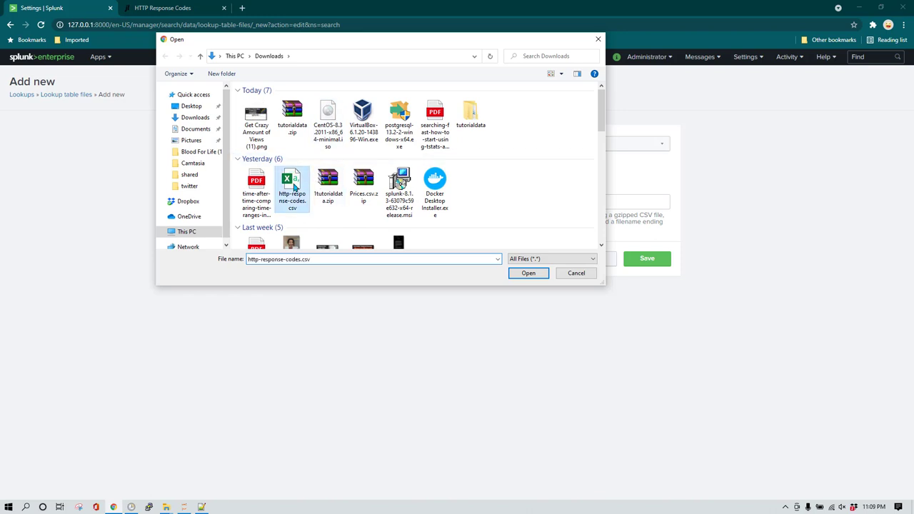
left_click(528, 273)
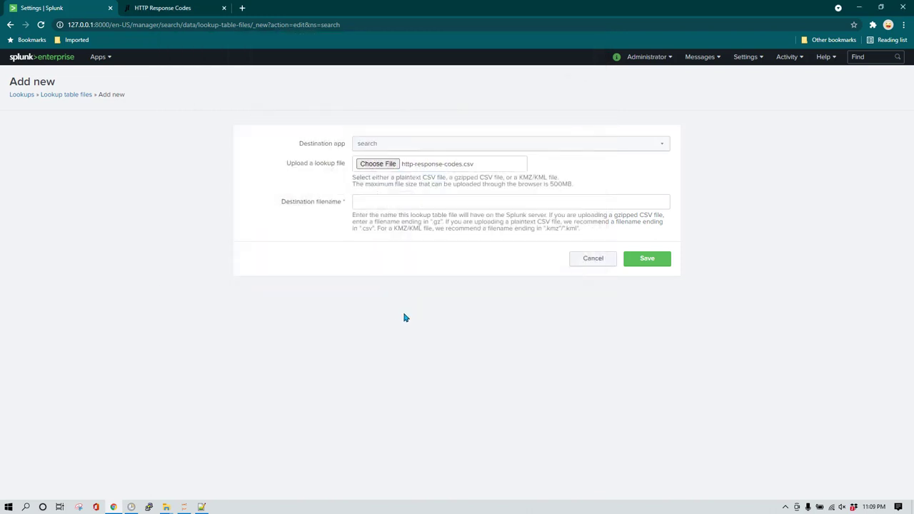
left_click(429, 204)
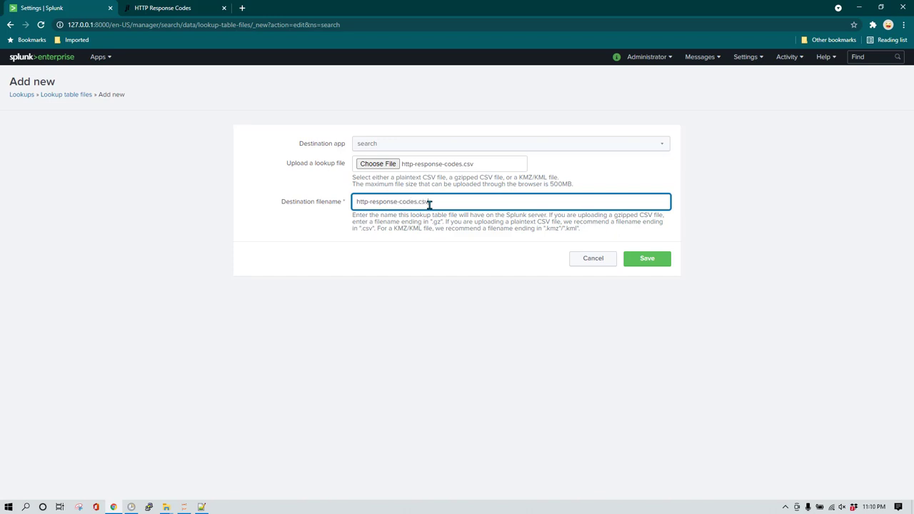
key("ctrl+a")
left_click(452, 204)
left_click(641, 261)
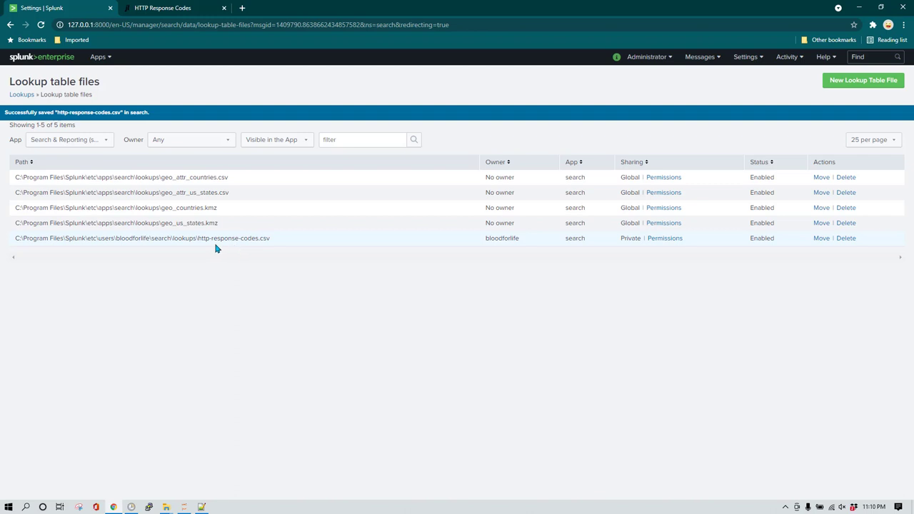
Share http-response-codes.csv with all apps, grant Everyone read permission, and save the permissions.
left_click(676, 239)
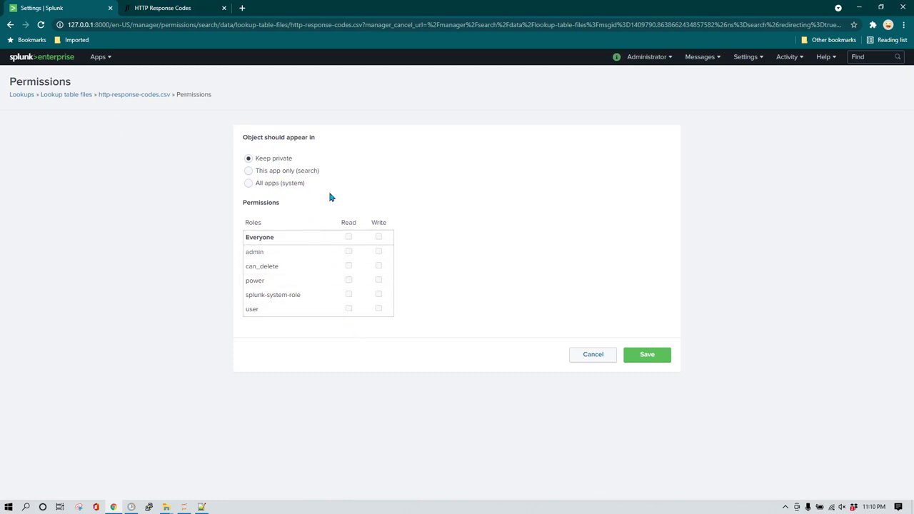
left_click(248, 172)
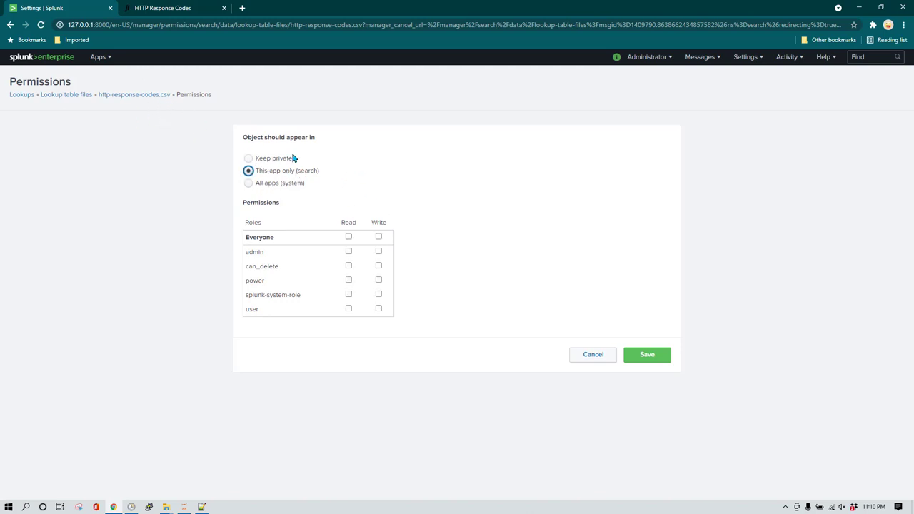
left_click(249, 183)
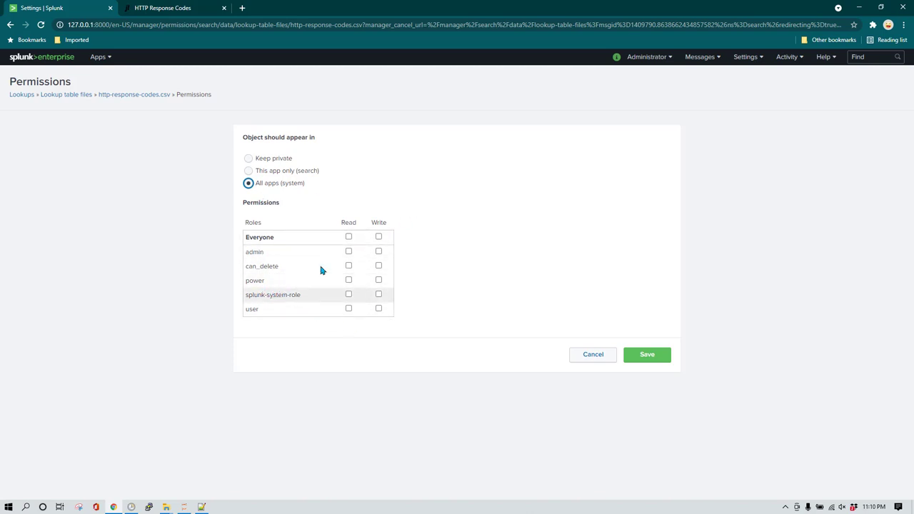
left_click(348, 237)
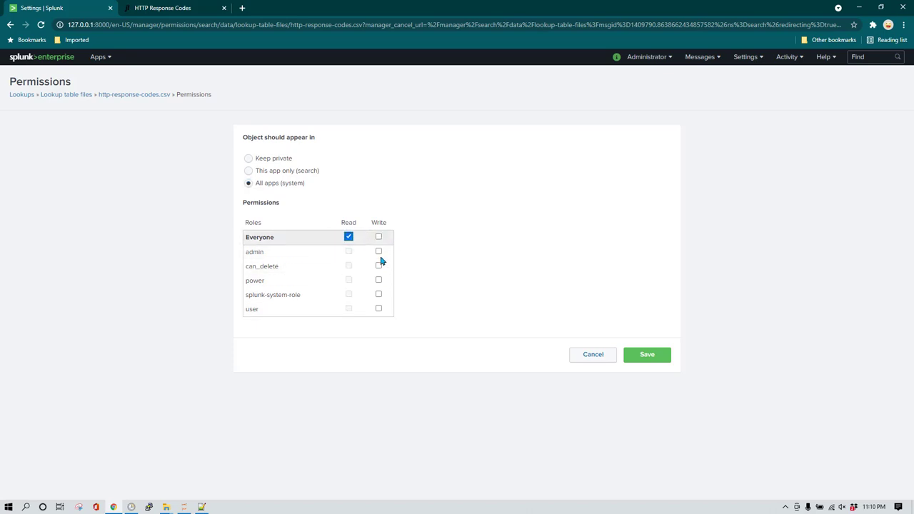
left_click(647, 355)
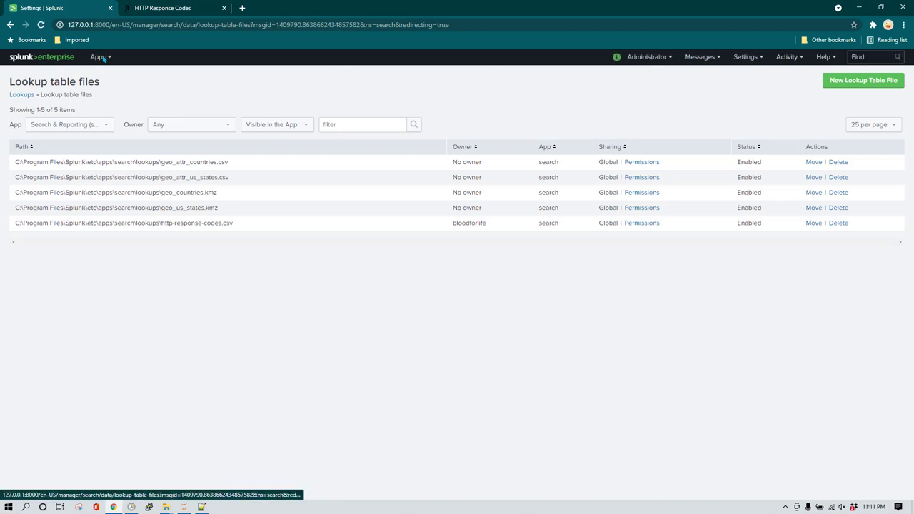
In Search & Reporting, run |inputlookup http-response-codes.csv over All time and look through the resulting table.
left_click(100, 58)
left_click(95, 77)
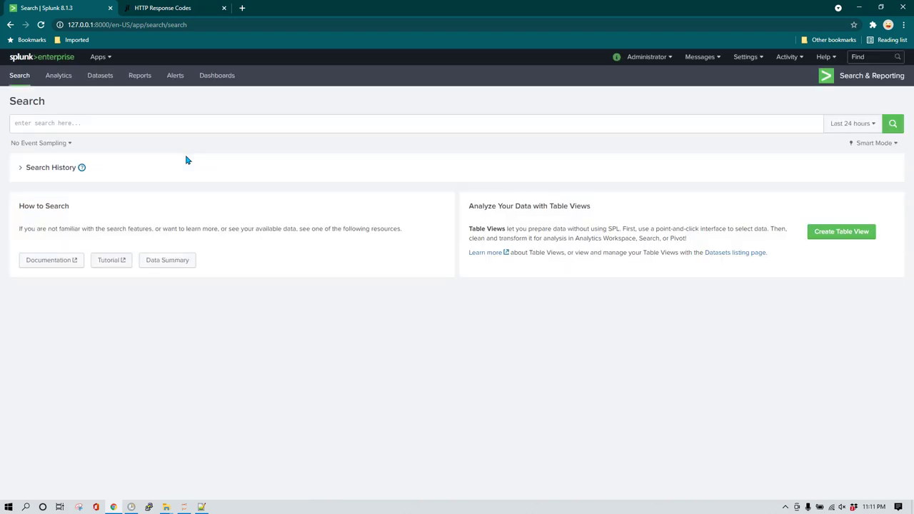
left_click(117, 122)
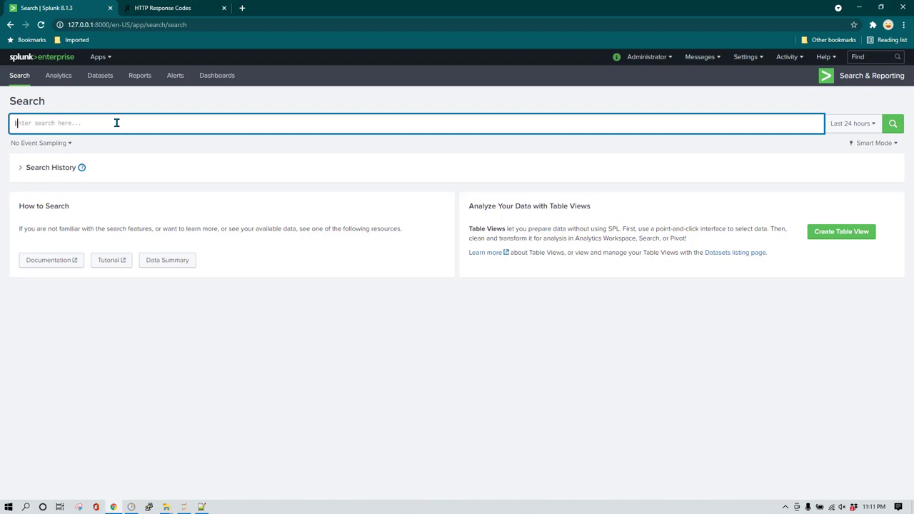
type("|input")
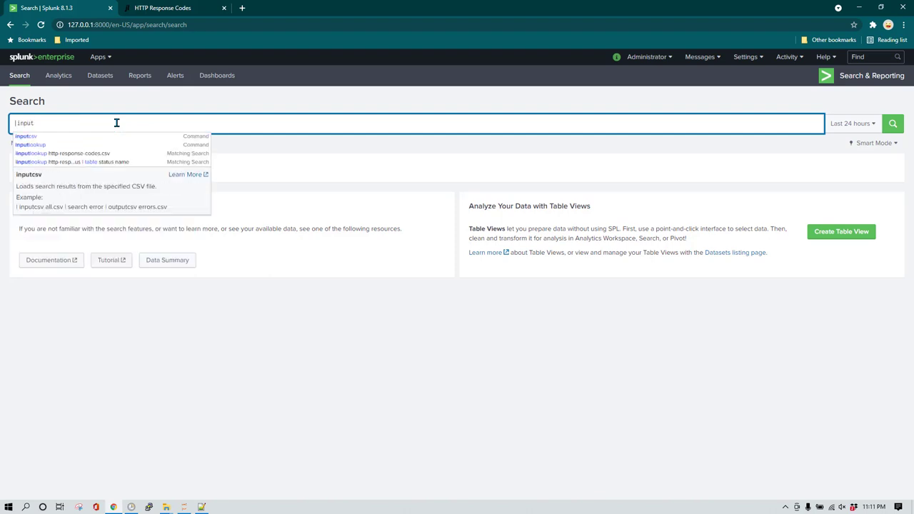
type("ookup")
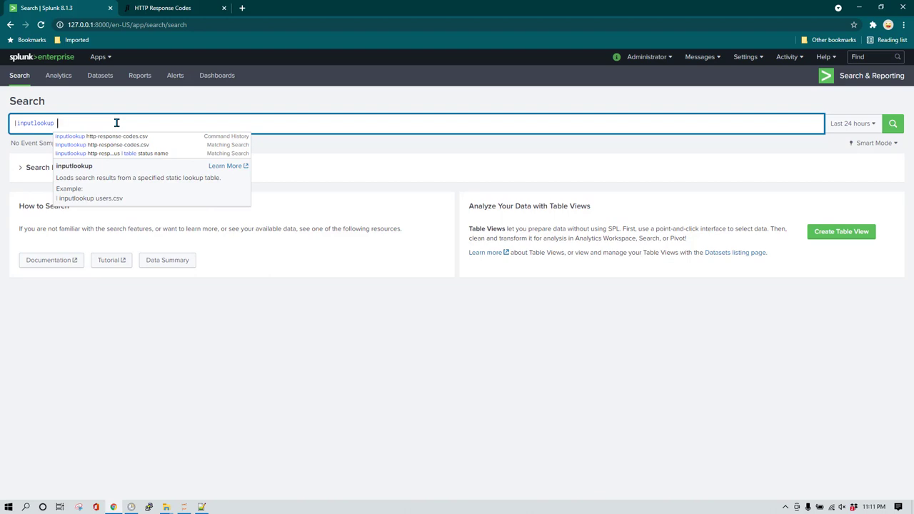
key("Down")
key("Return")
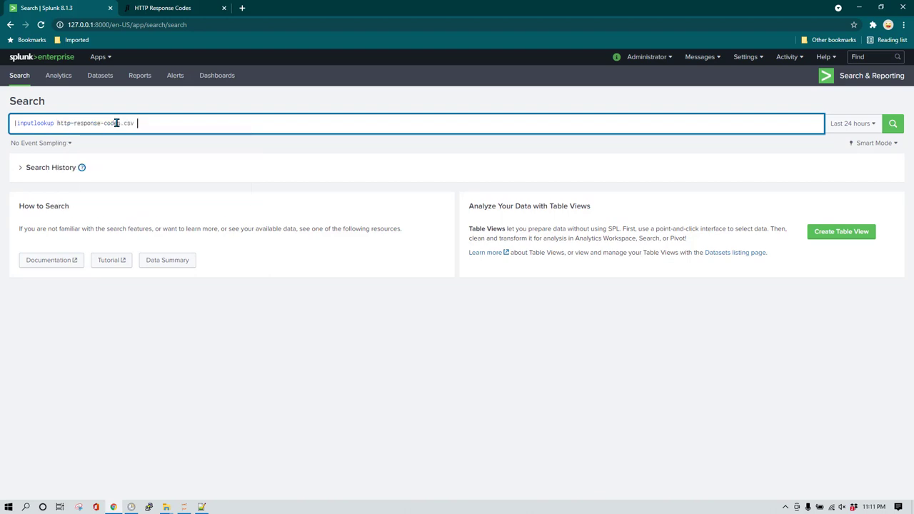
left_click(872, 123)
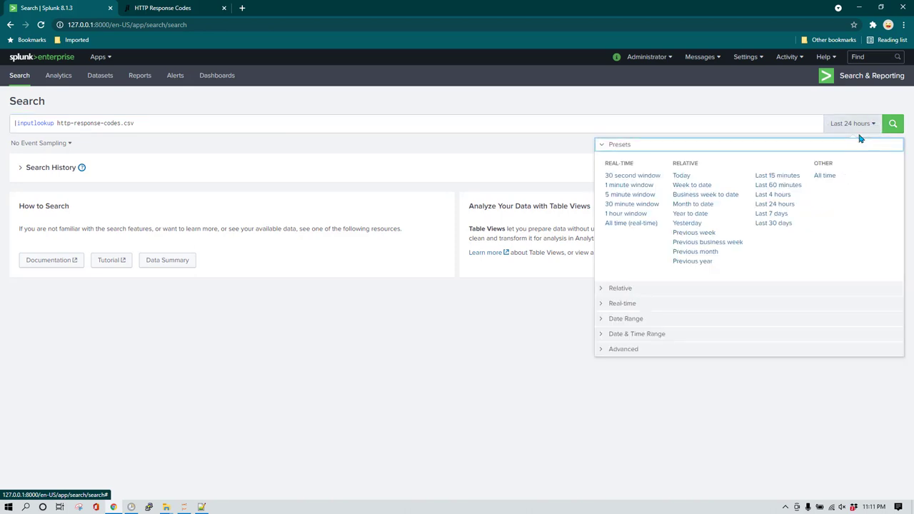
left_click(824, 175)
left_click(893, 124)
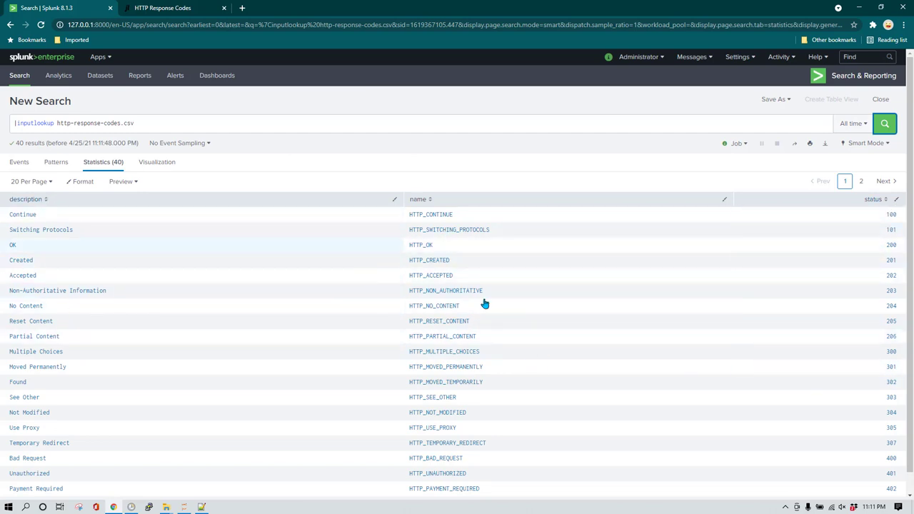
scroll(536, 353, "down", 1)
scroll(261, 216, "up", 1)
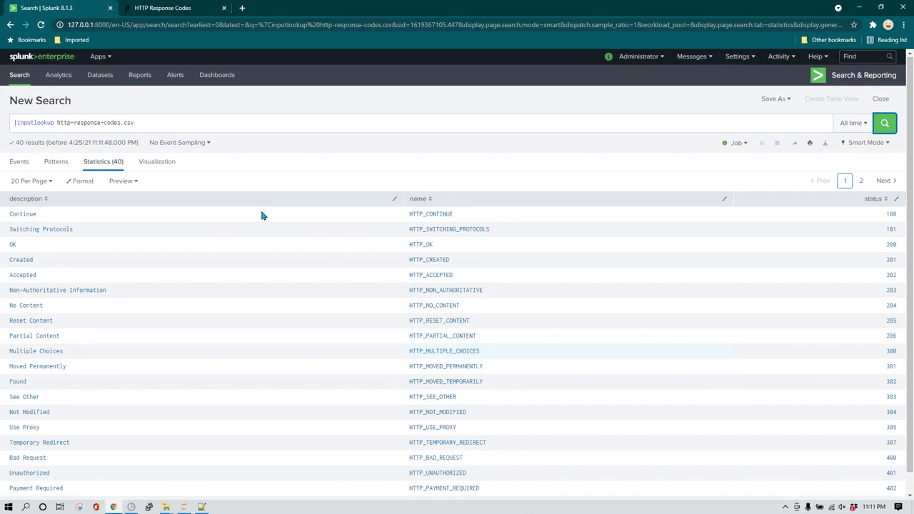
Copy index="main" source="tutorialdata.zip:*" from the Notepad++ notes and insert it as a new line above the inputlookup command in Splunk.
left_click(181, 123)
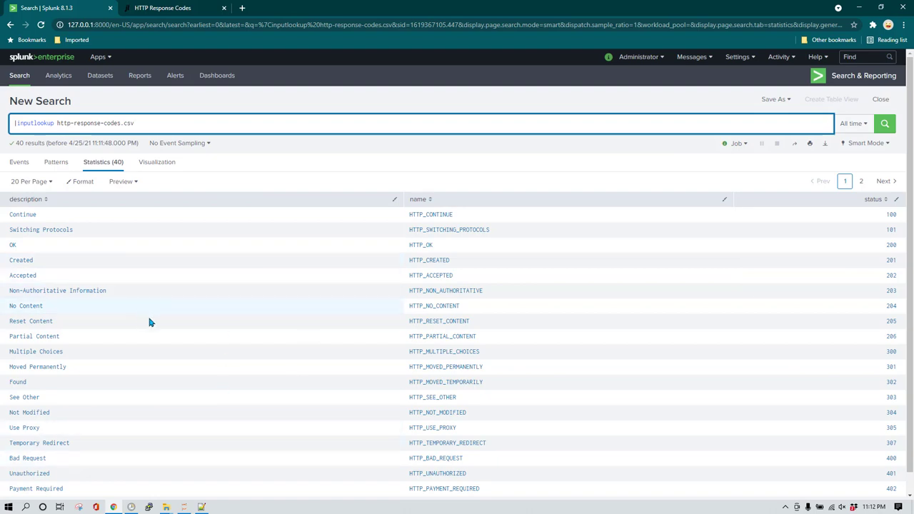
left_click(202, 506)
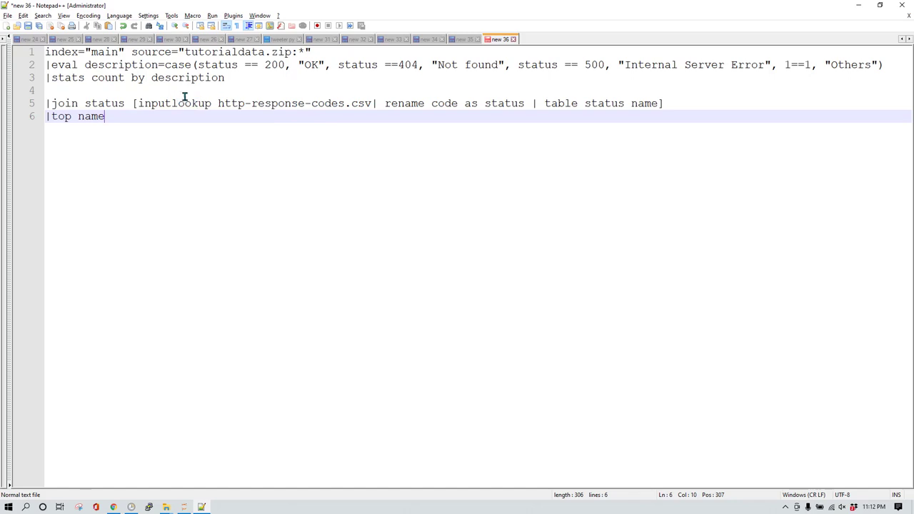
left_click_drag(347, 55, 42, 55)
key("ctrl+c")
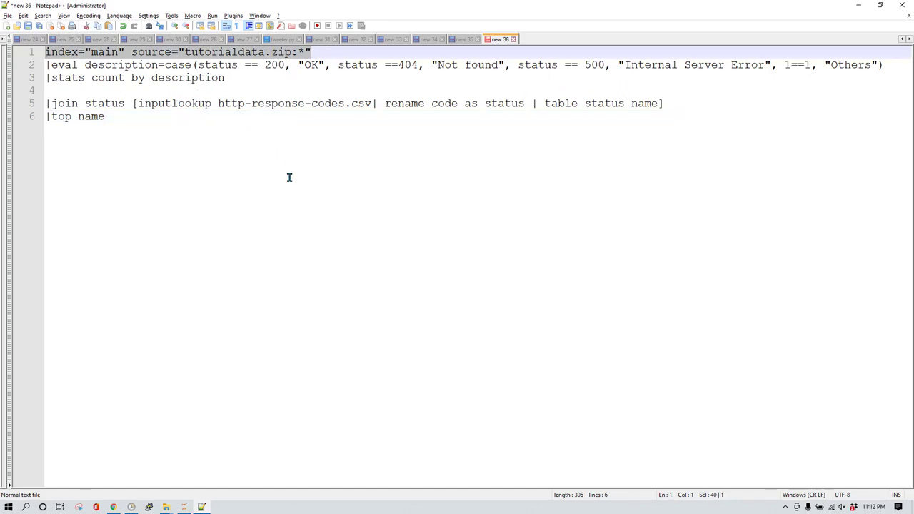
key("alt+Tab")
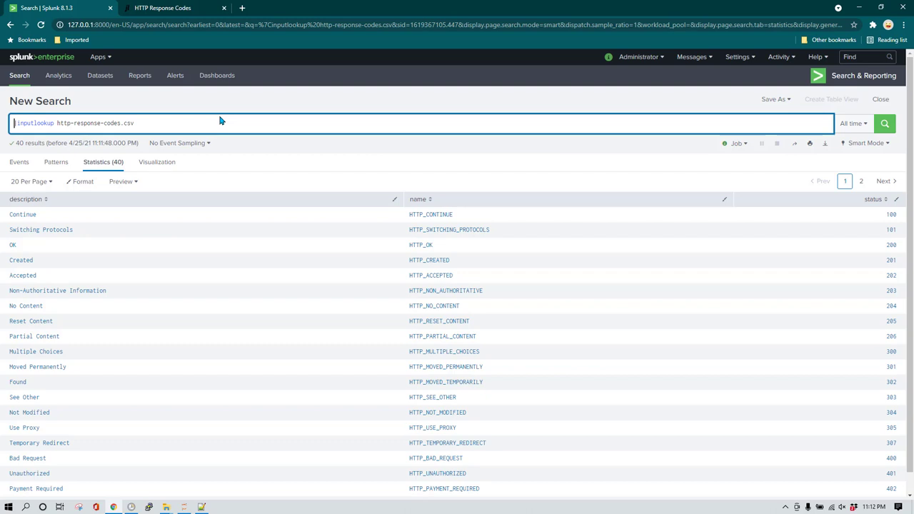
key("Return")
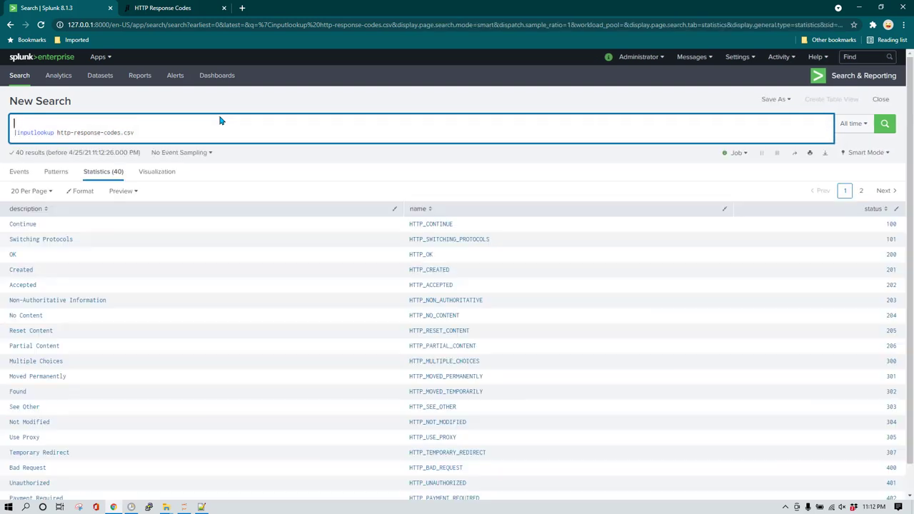
key("ctrl+v")
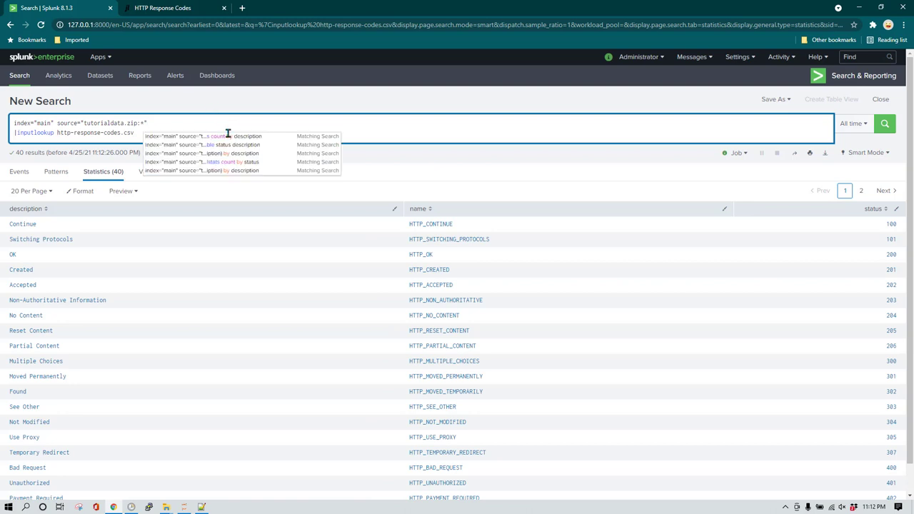
Copy the join status line with its inputlookup subsearch from Notepad++ and insert it below the index line in the Splunk search.
key("alt+Tab")
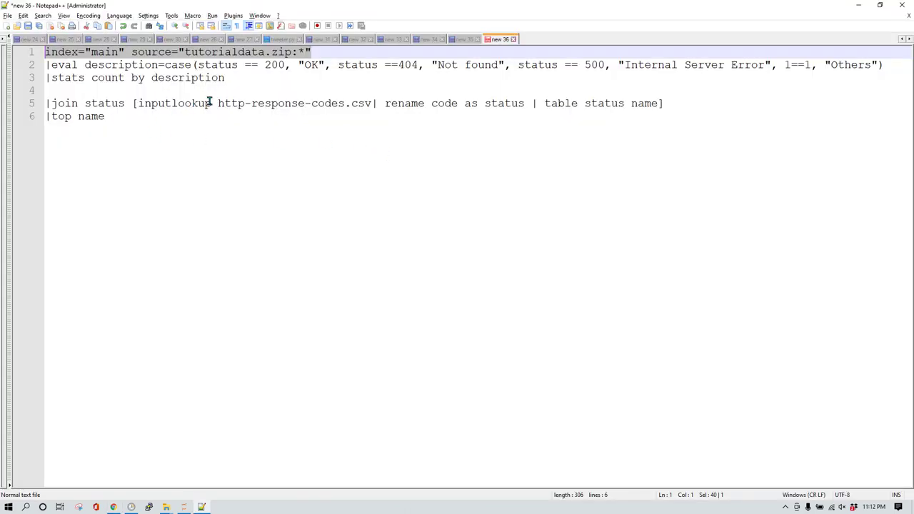
key("Down")
key("Down")
key("Down")
key("Down")
key("Home")
key("shift+End")
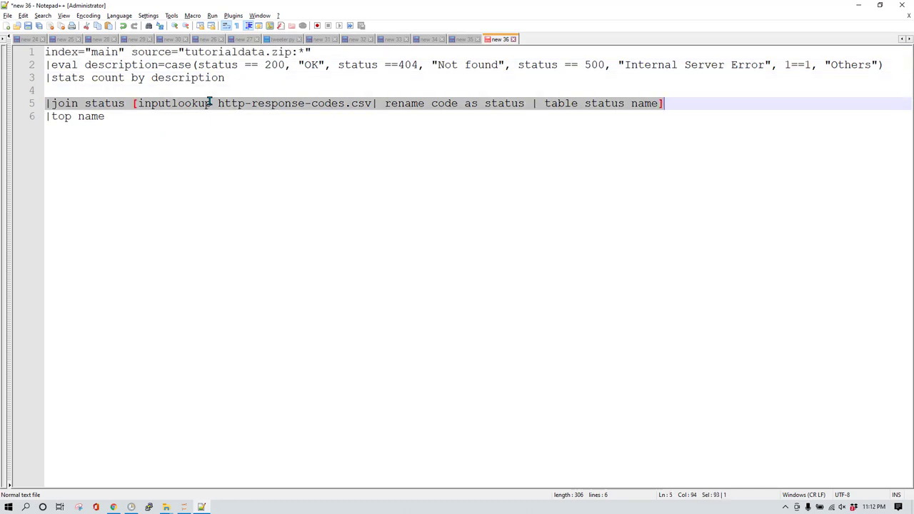
key("alt+Tab")
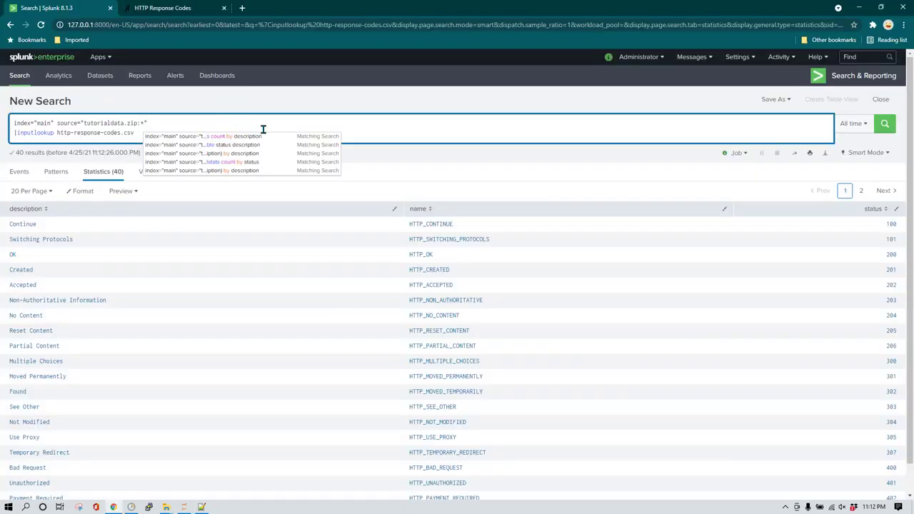
key("shift+Return")
type("|join status [inputlookup http-response-codes.csv| rename code as status |table status name]")
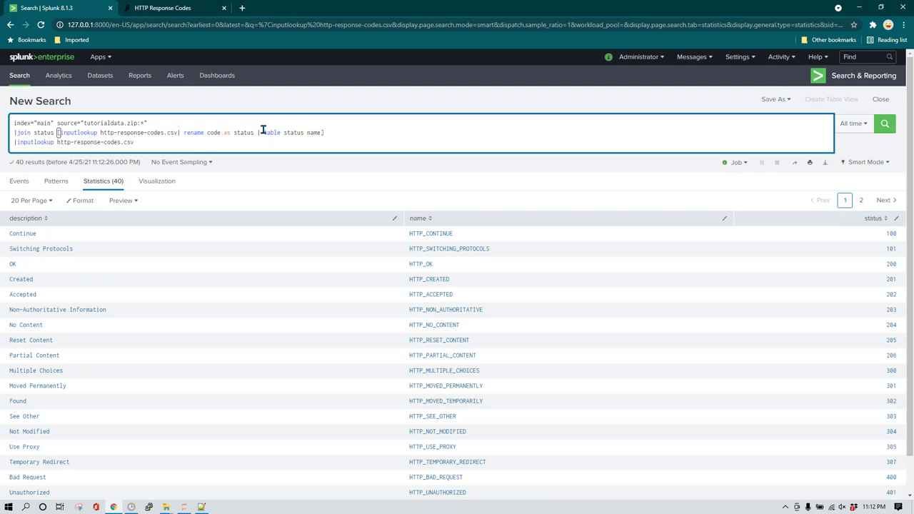
left_click_drag(156, 123, 20, 117)
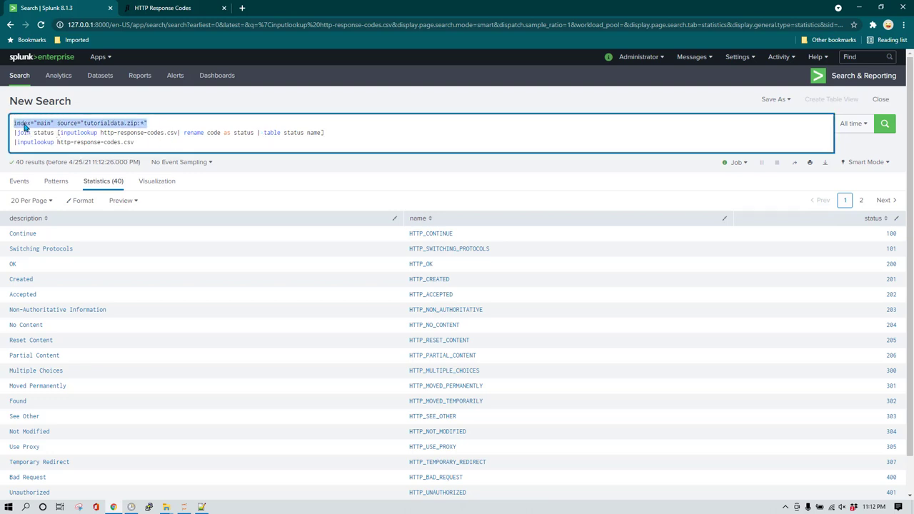
left_click(75, 122)
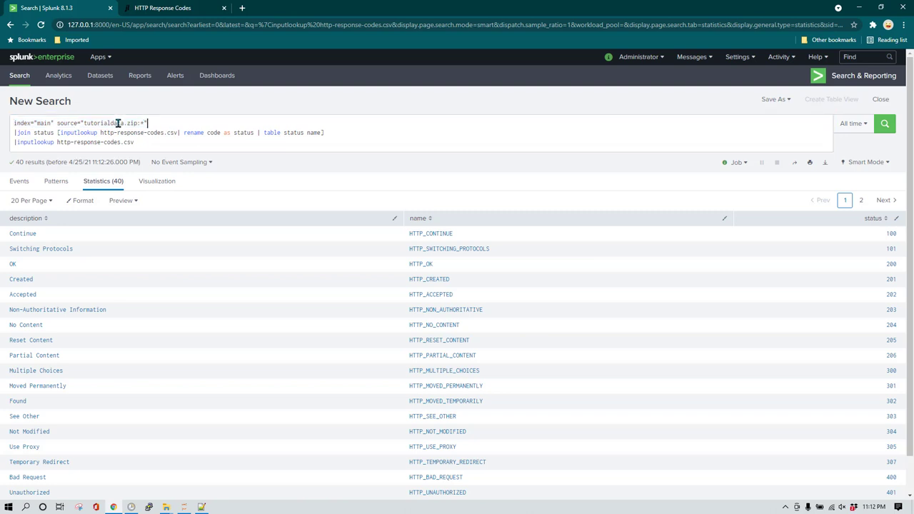
left_click_drag(147, 122, 77, 123)
left_click(168, 122)
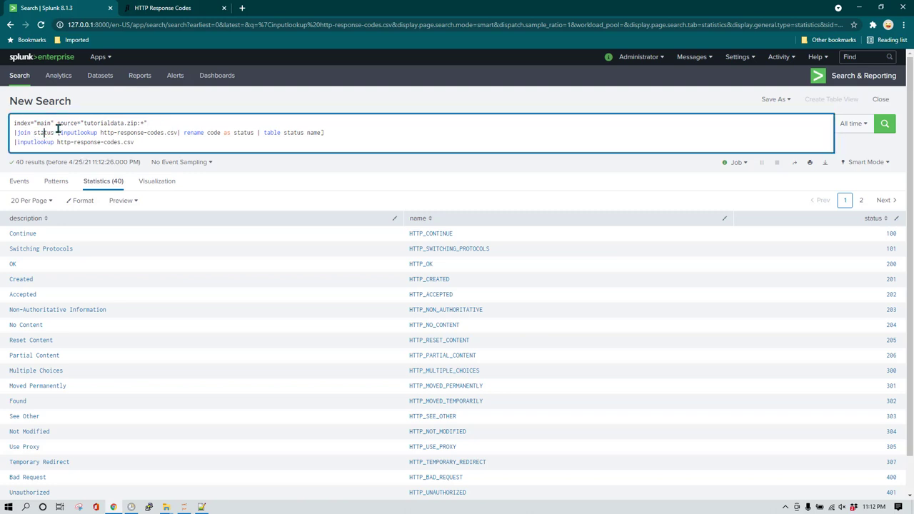
left_click_drag(57, 132, 325, 133)
Remove the rename and table commands from the join subsearch so that it contains only inputlookup http-response-codes.csv.
left_click(301, 133)
key("Left")
key("ctrl+shift+Left")
key("ctrl+shift+Left")
key("ctrl+shift+Left")
key("ctrl+shift+Left")
key("ctrl+shift+Left")
key("ctrl+shift+Left")
key("ctrl+shift+Left")
key("ctrl+shift+Left")
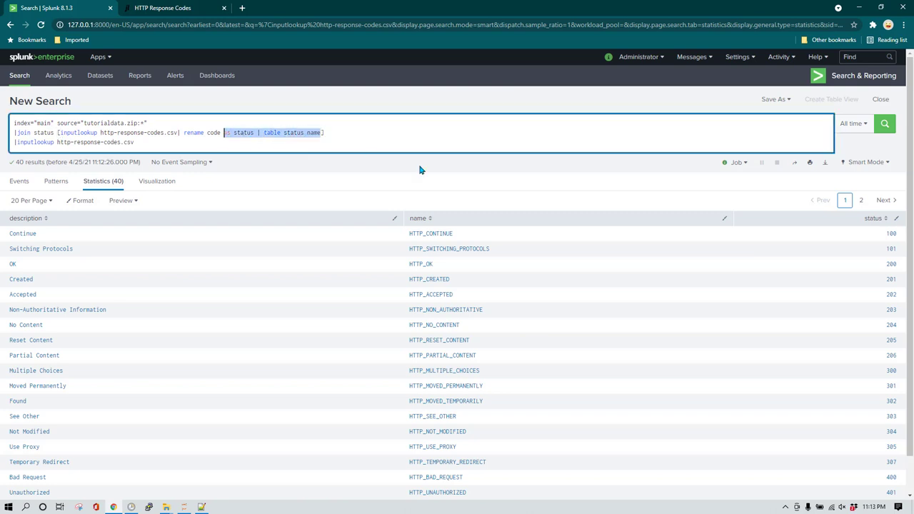
key("BackSpace")
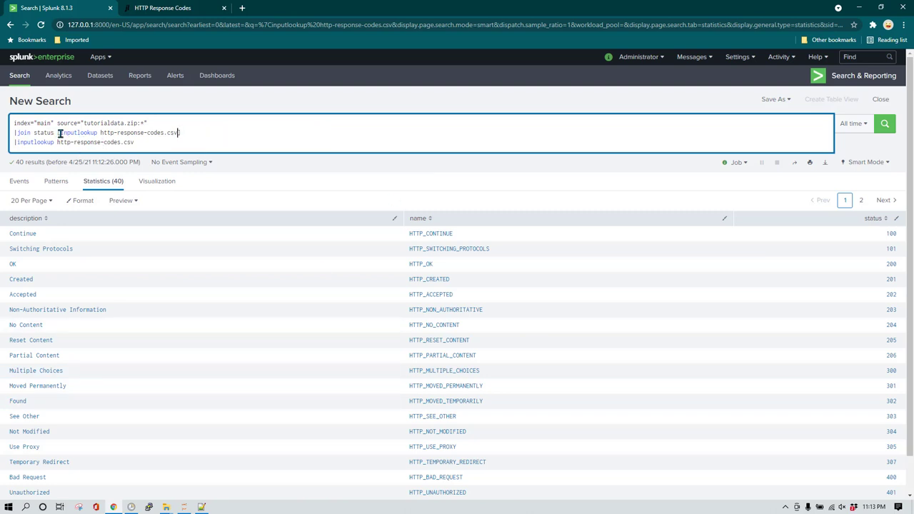
left_click_drag(60, 134, 177, 134)
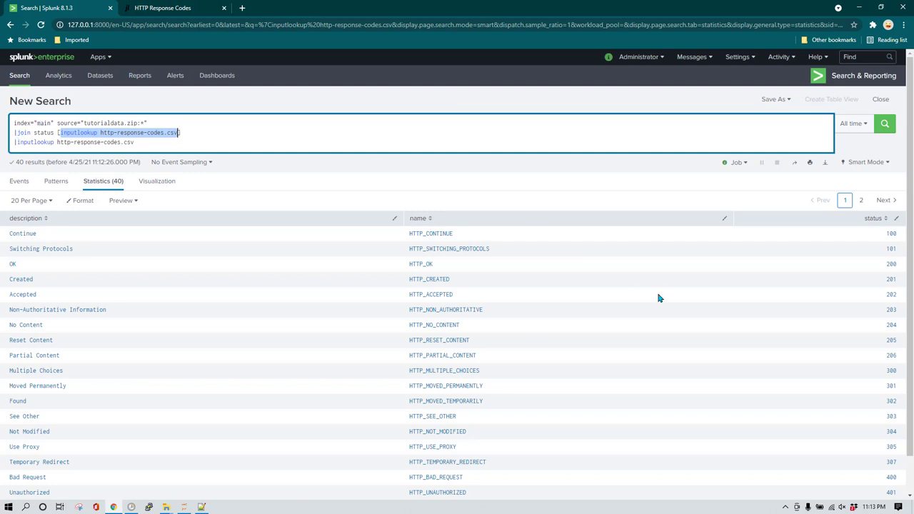
Replace the last inputlookup line of the search with |stats status and try to run it.
left_click(160, 143)
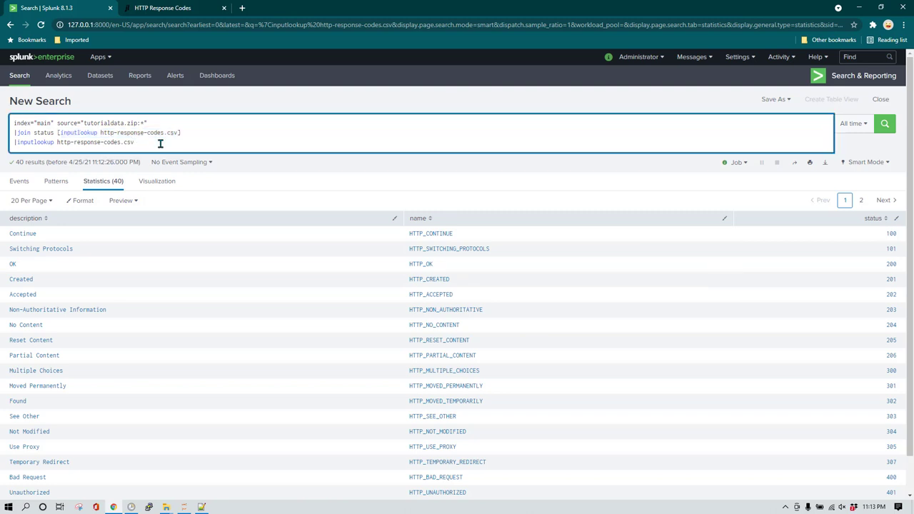
key("shift+End")
key("BackSpace")
type("statusstats ")
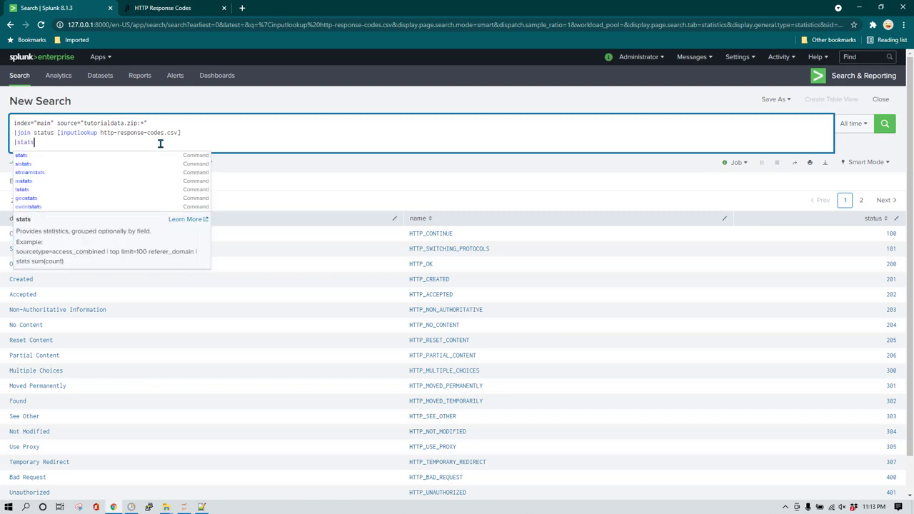
type("status")
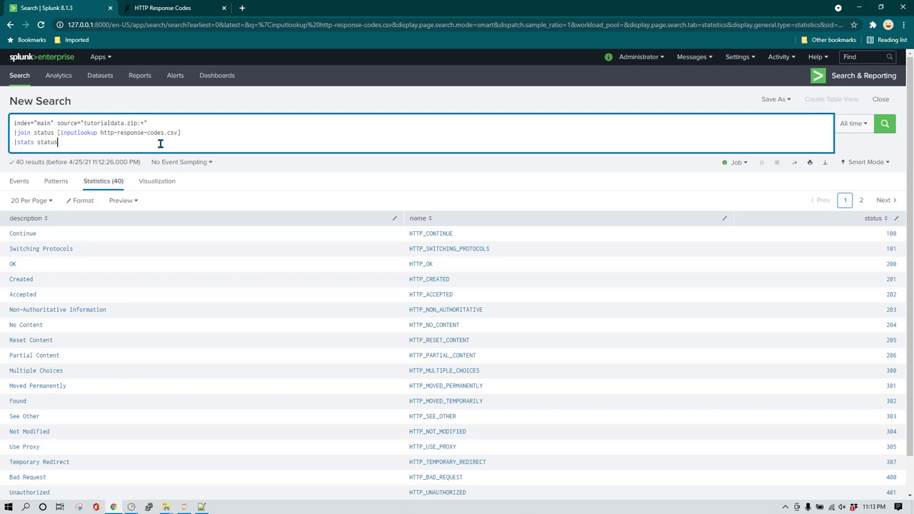
key("Return")
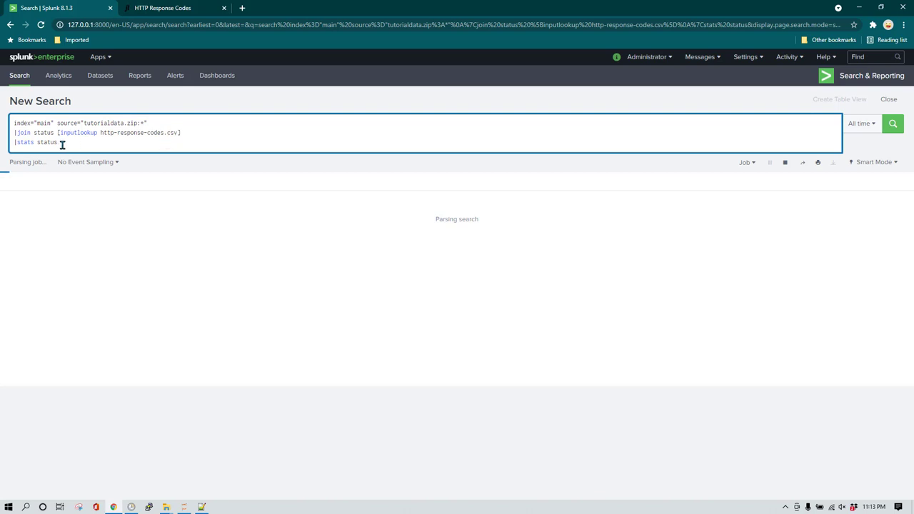
Change the last line to |stats count by status and run the search.
key("ctrl+BackSpace")
type("ciy")
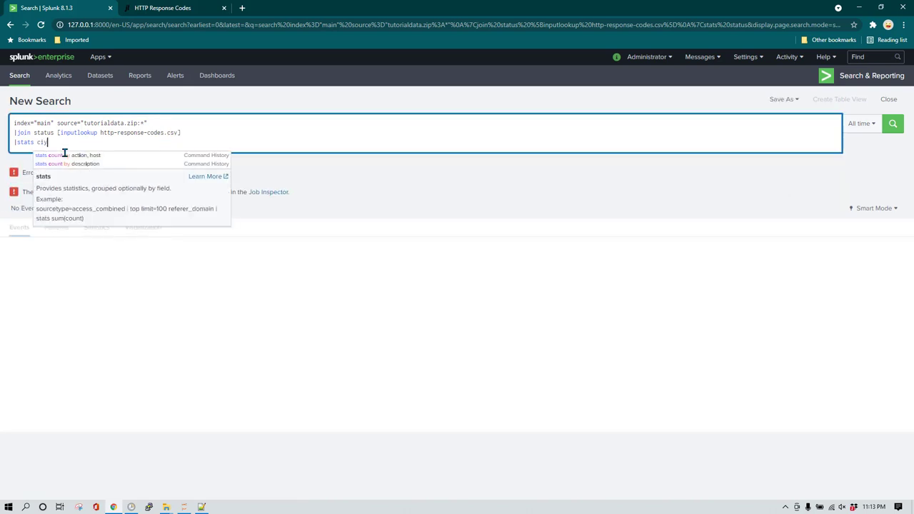
type("bt")
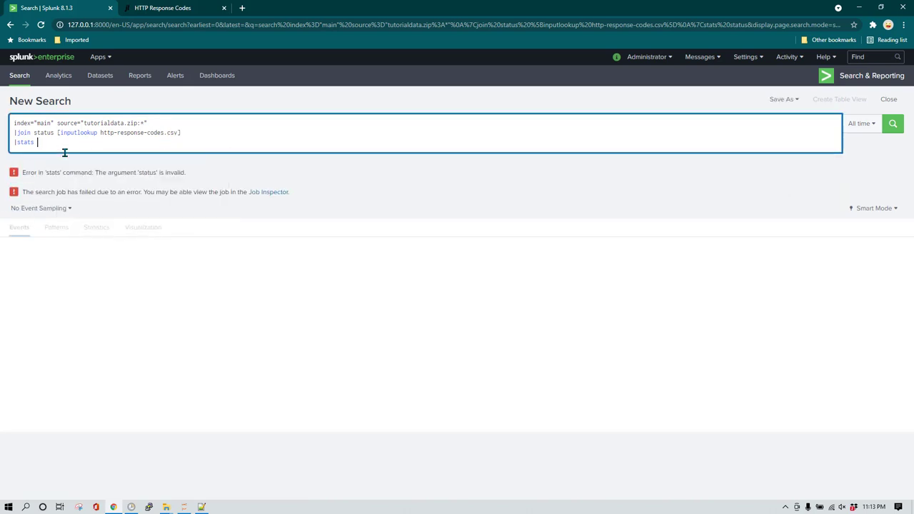
type("count by statu")
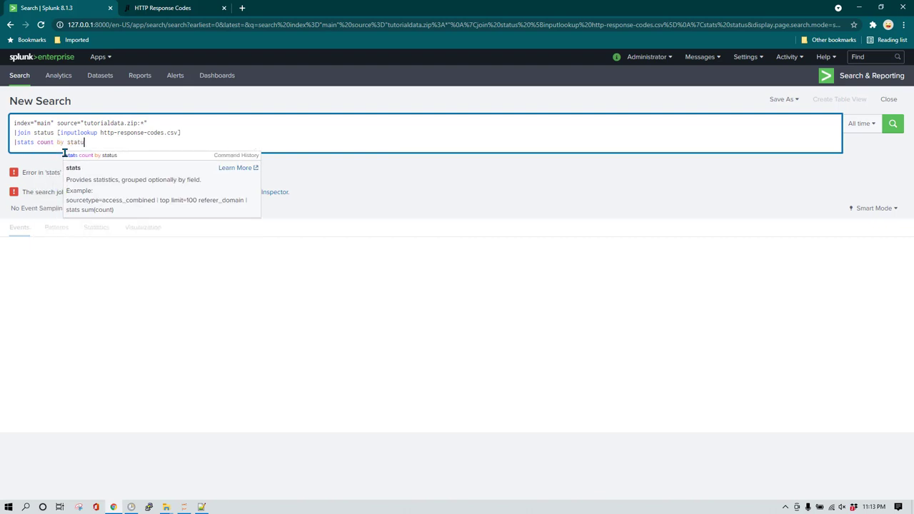
type("s")
key("Return")
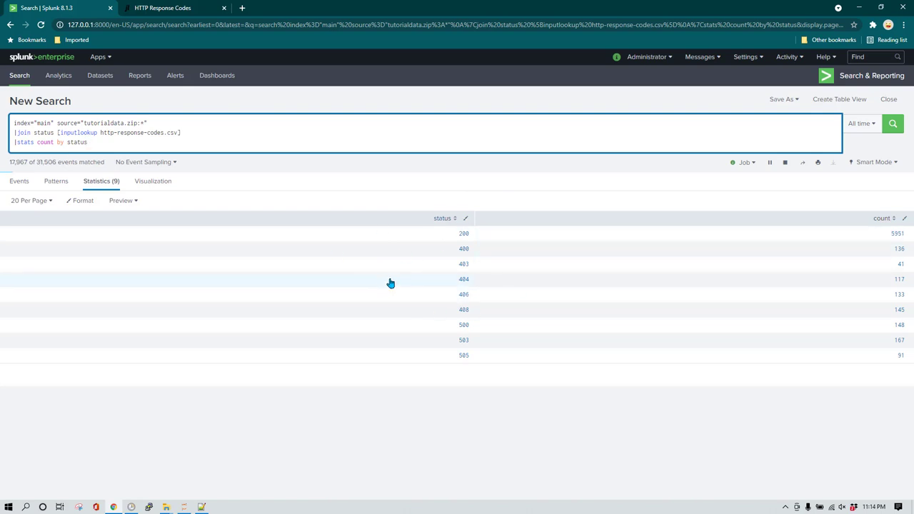
Group the stats count by description instead of status and run the search again.
double_click(77, 143)
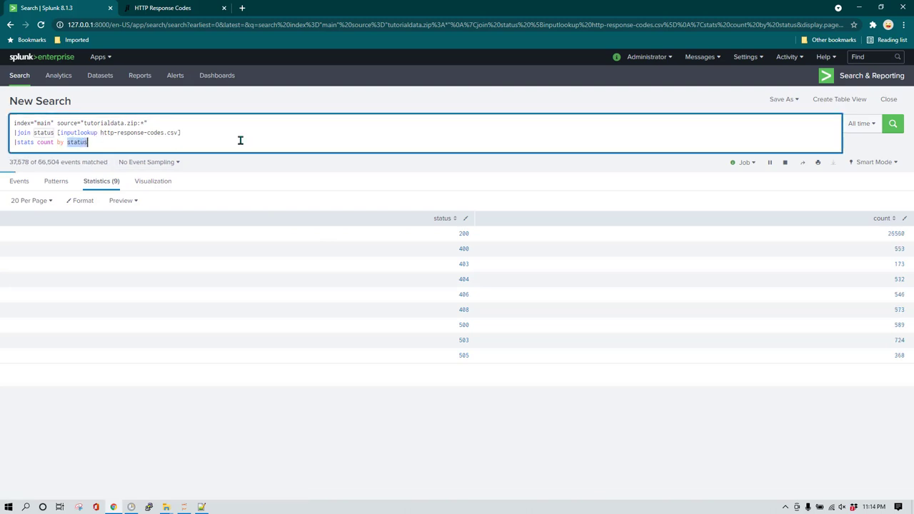
type("name")
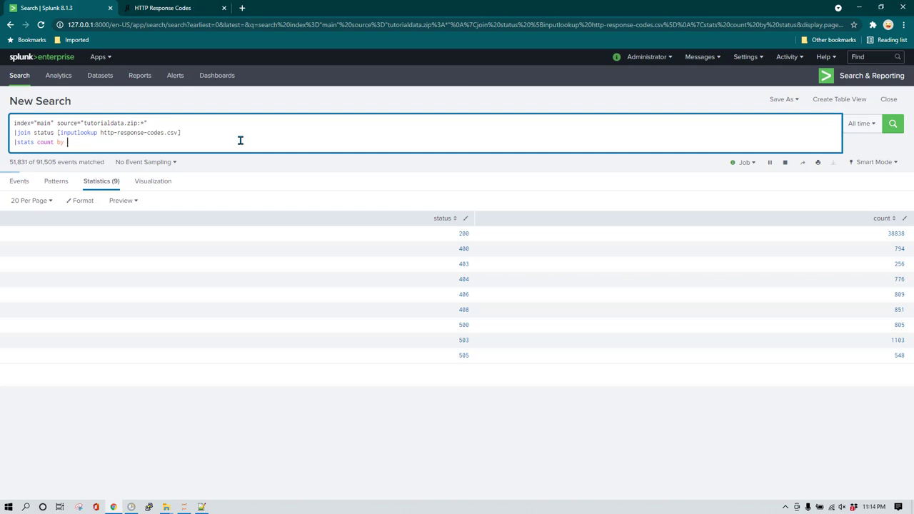
type("description")
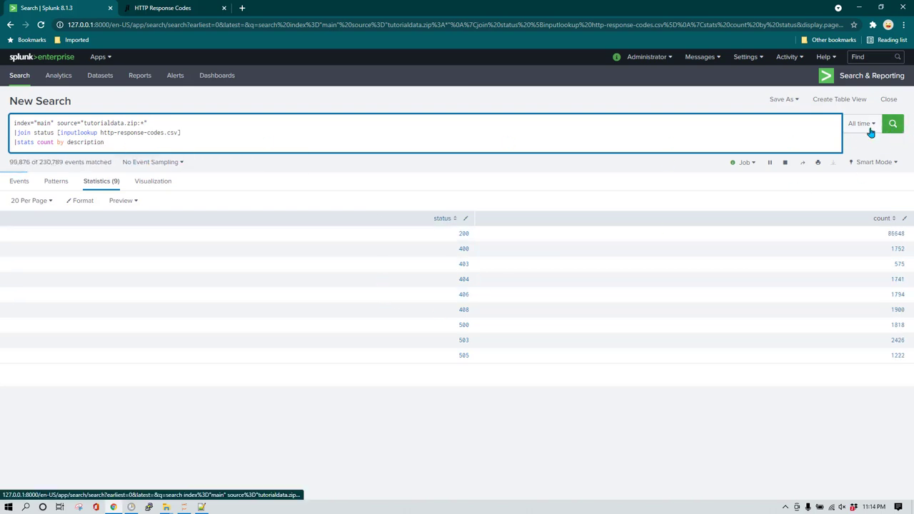
left_click(893, 123)
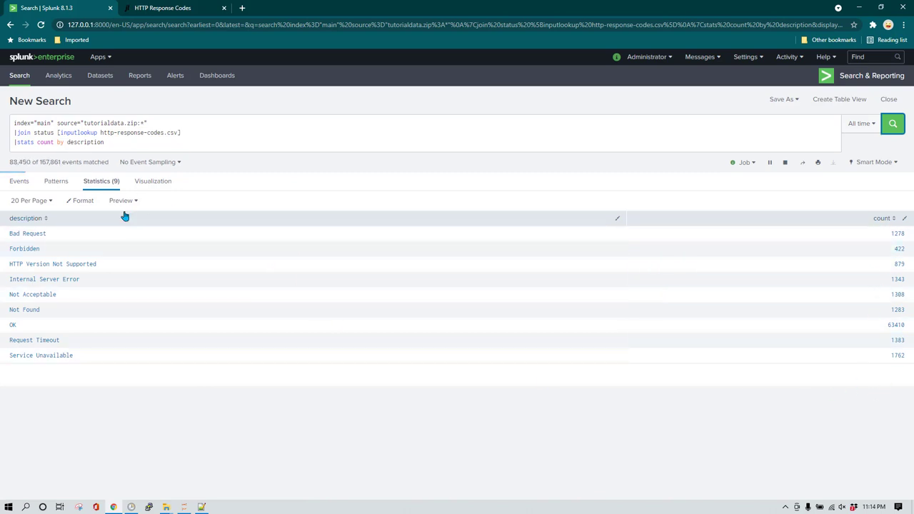
Replace the stats line with |top description and run the search.
left_click(86, 145)
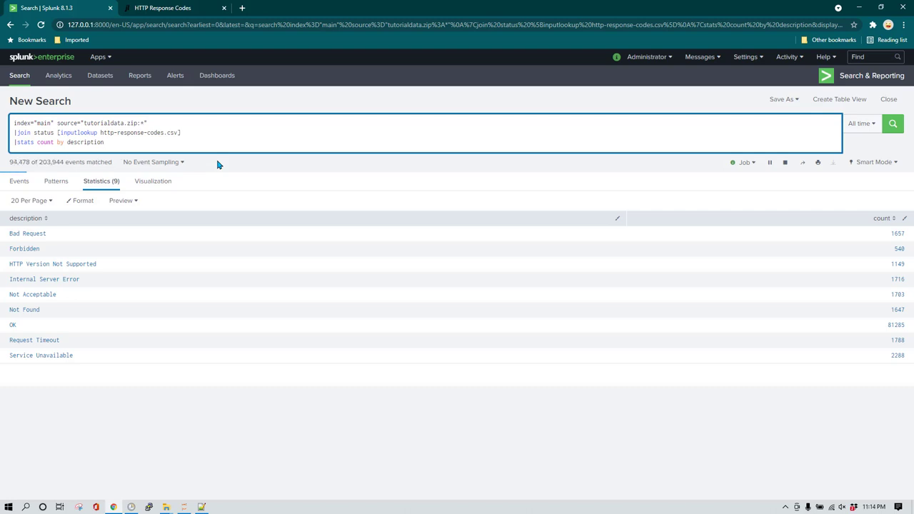
key("Home")
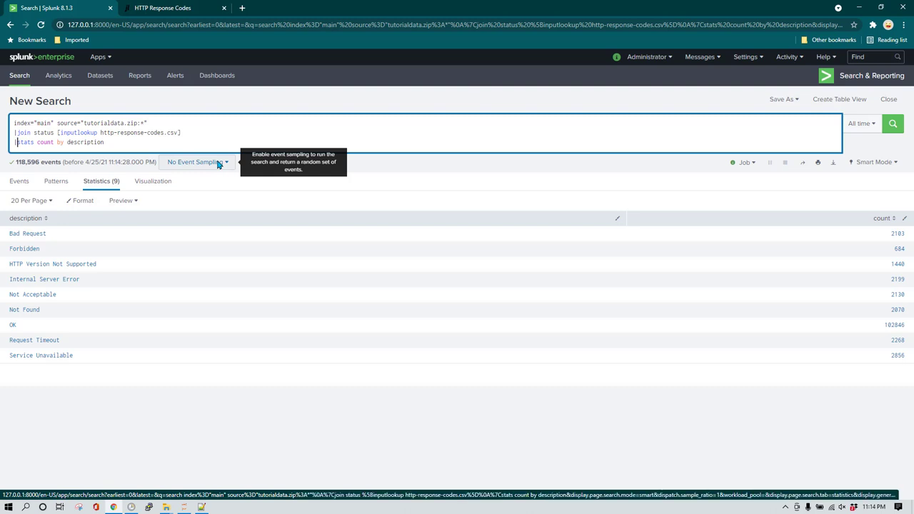
key("shift+End")
type("top ")
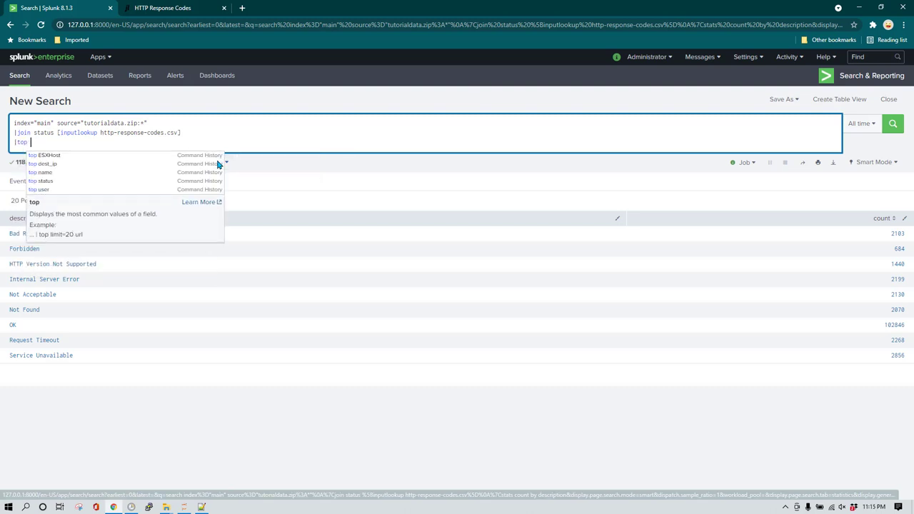
type("descripti")
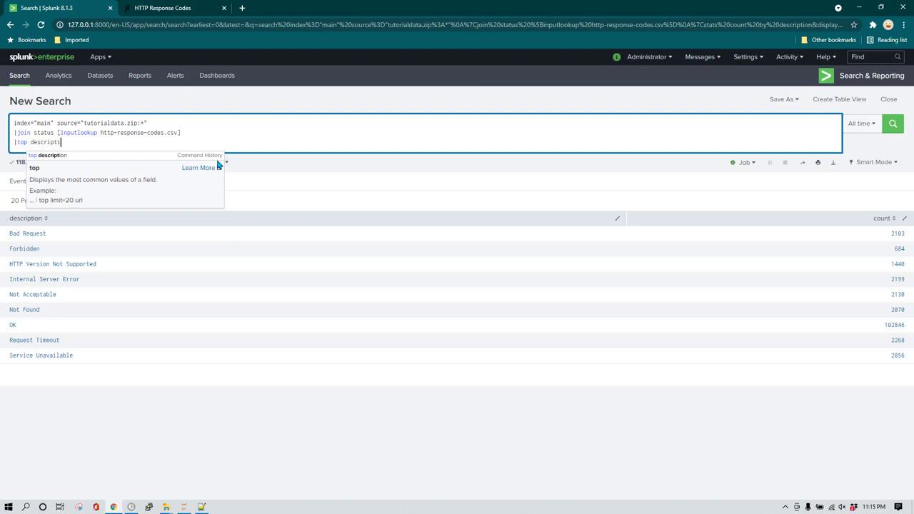
type("on")
key("Return")
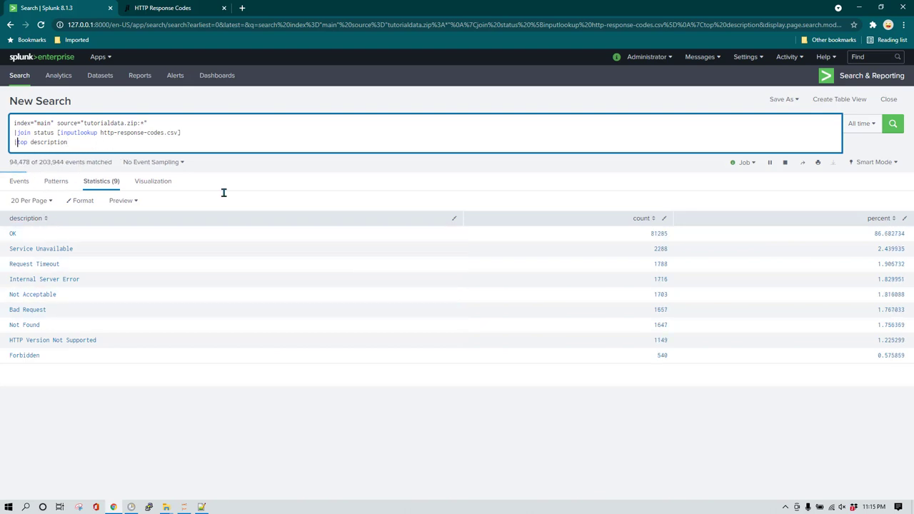
Replace the top line with |timechart count(description) by description, run the search and show the results as a visualization.
key("shift+End")
type("time")
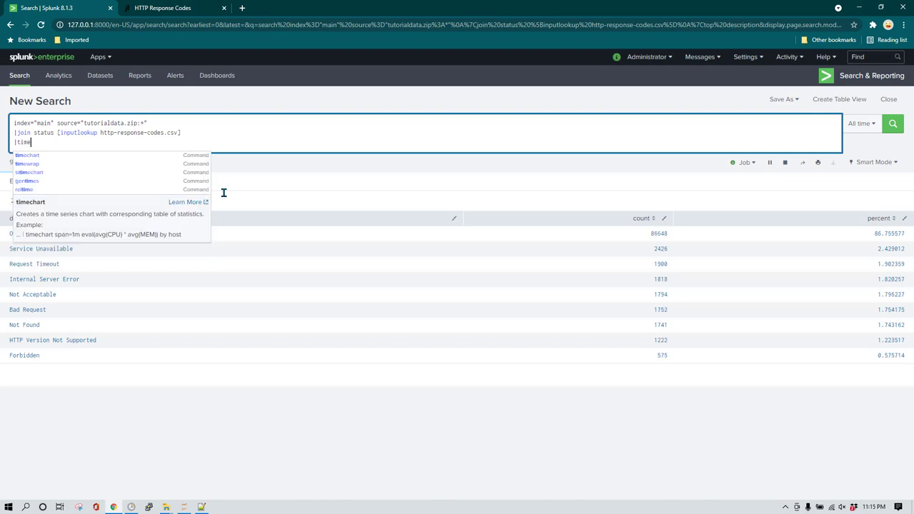
type("chart ")
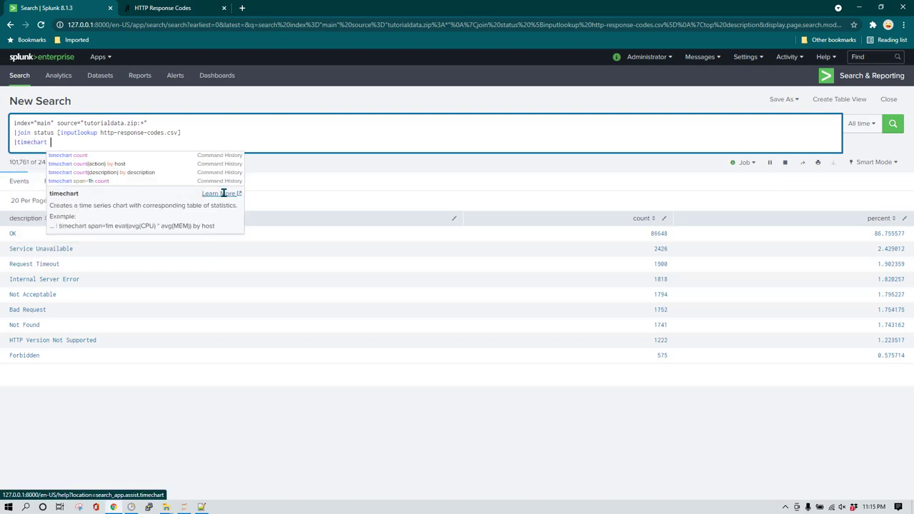
type("count")
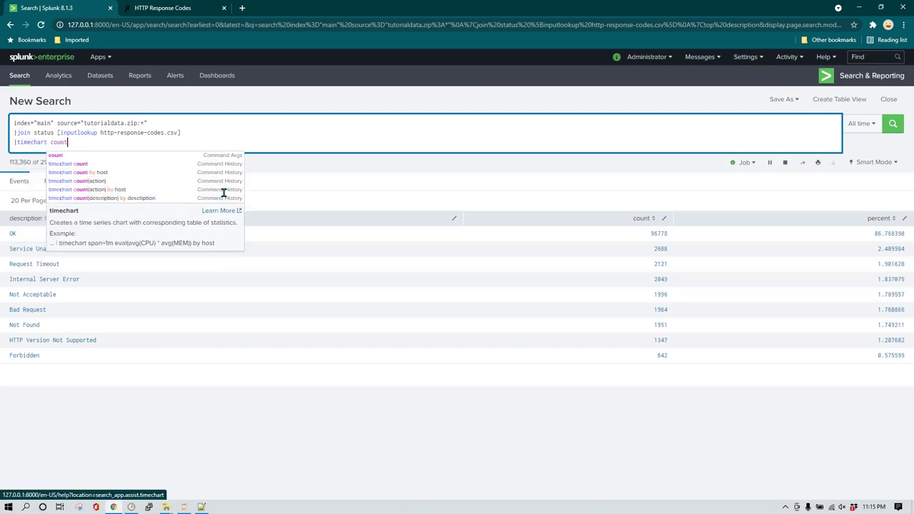
type("(descript")
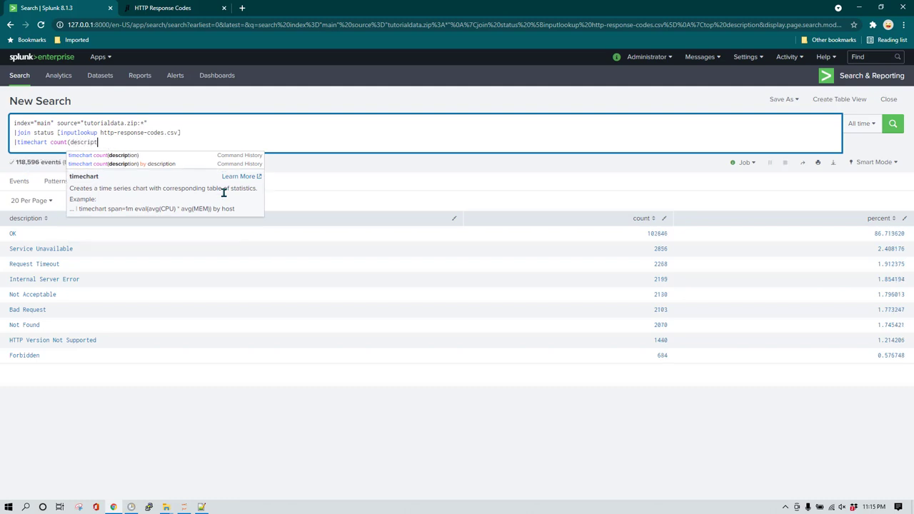
type("ion) ")
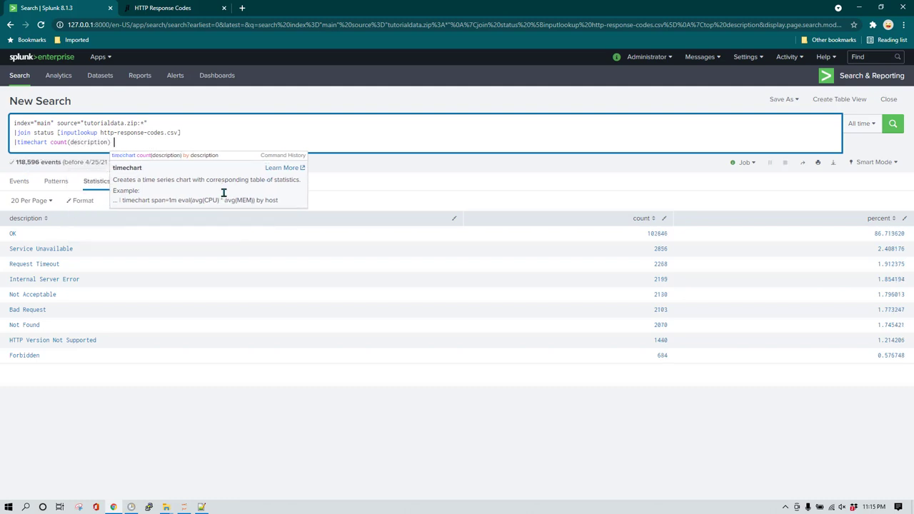
type("by desc")
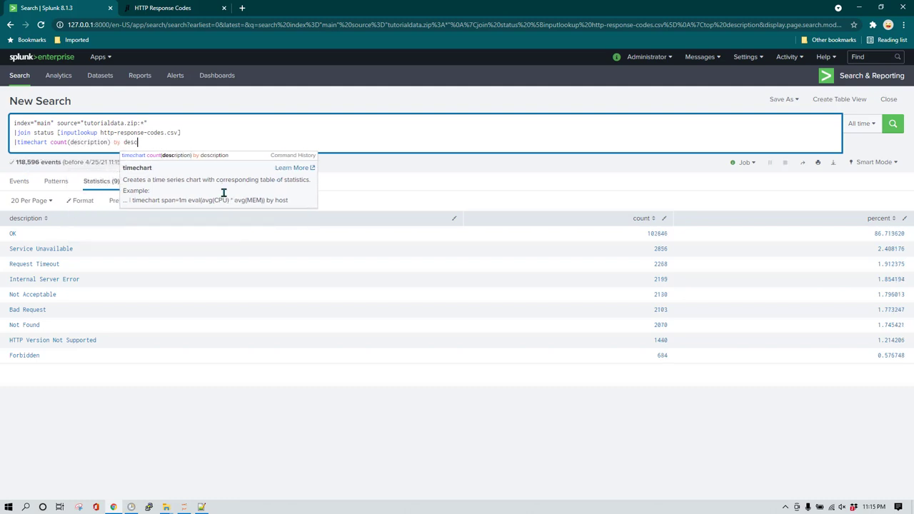
type("ription")
key("Return")
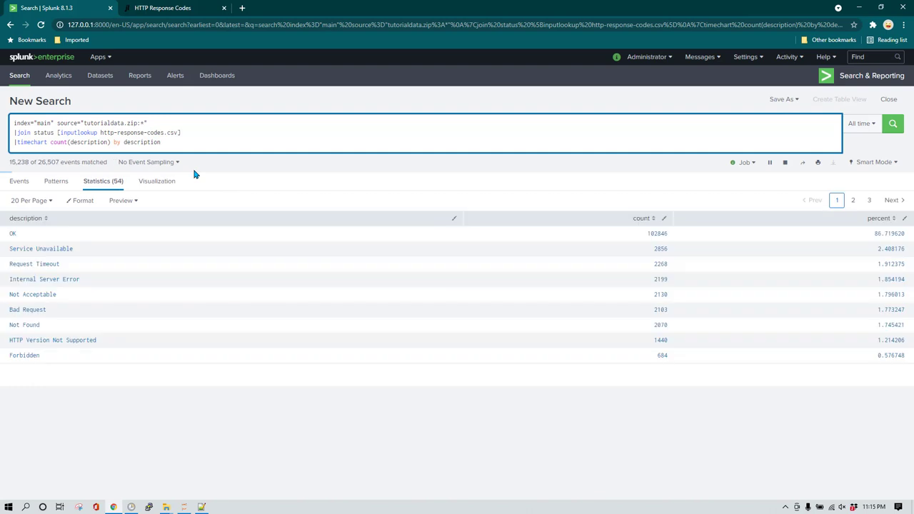
left_click(152, 183)
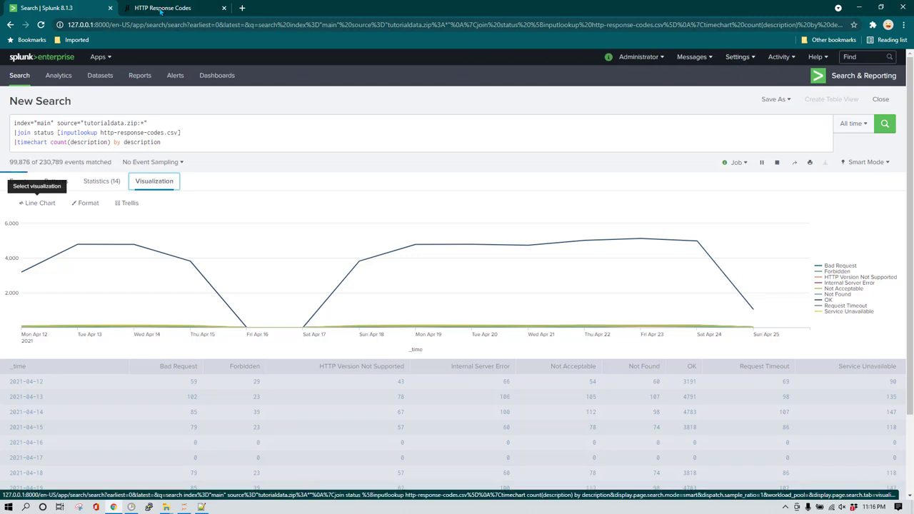
Review the HTTP Response Codes list on the snippets page, return to the Splunk search and look over the Settings options.
key("ctrl+Tab")
scroll(224, 318, "down", 3)
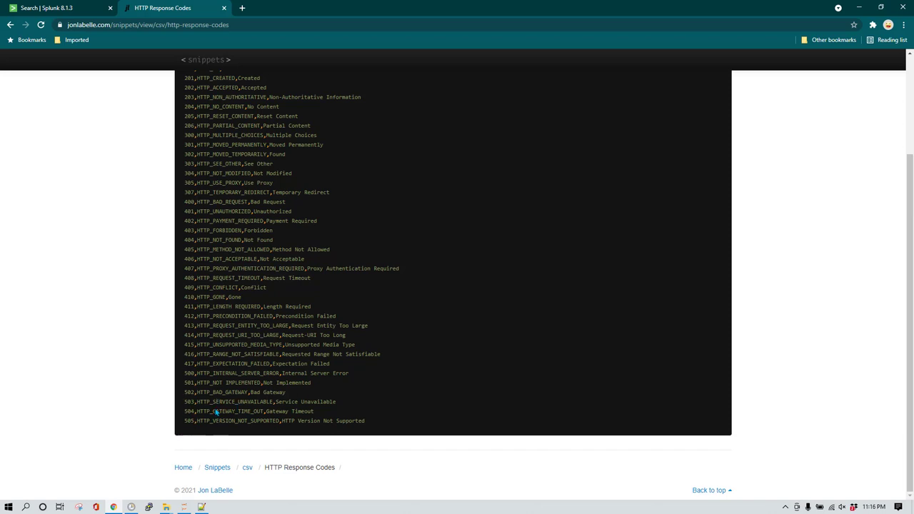
left_click(70, 6)
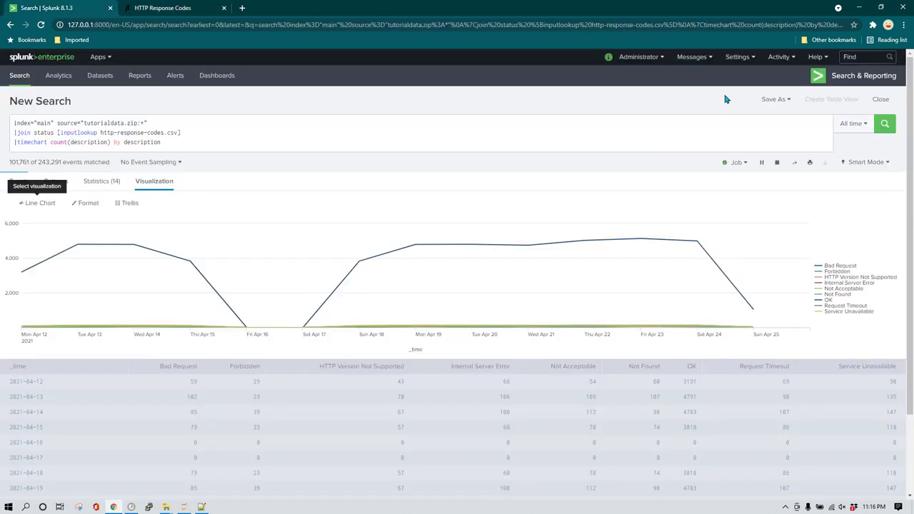
left_click(738, 56)
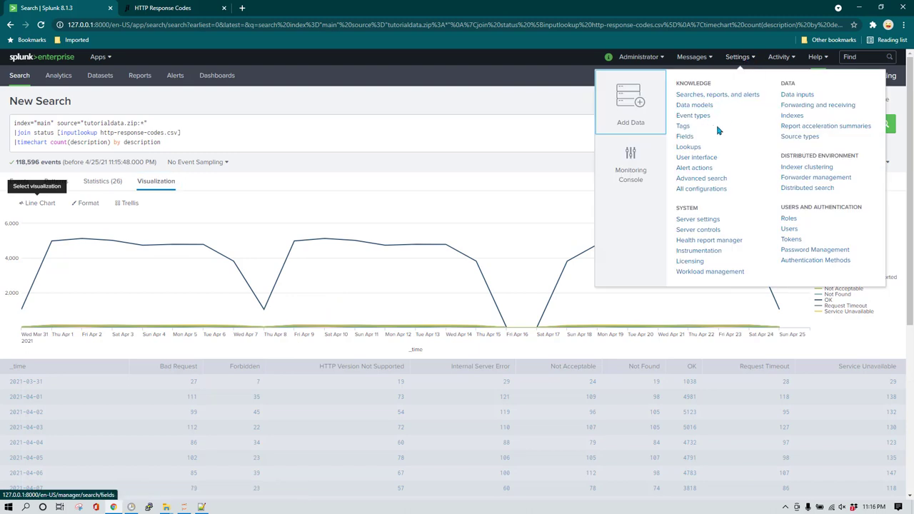
left_click(510, 193)
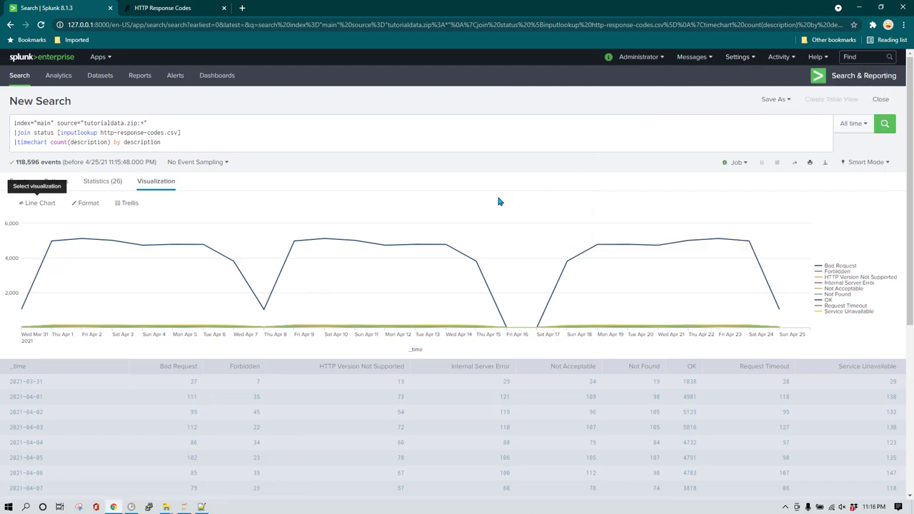